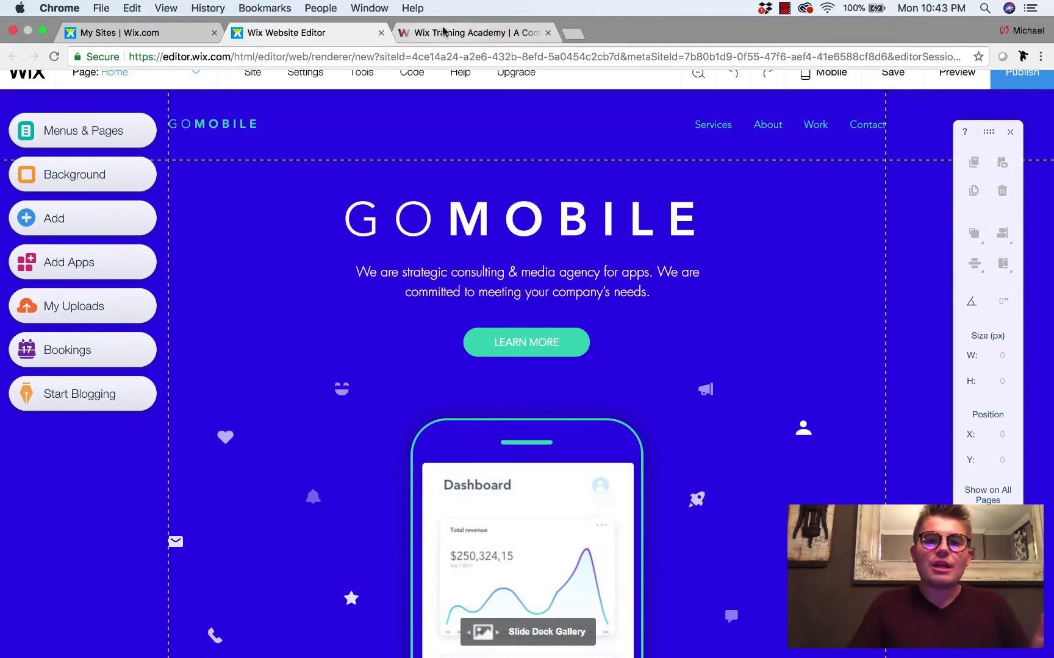
Glance at the Wix Training Academy page, then show the Settings dropdown listing Multilingual.
left_click(443, 31)
left_click(309, 33)
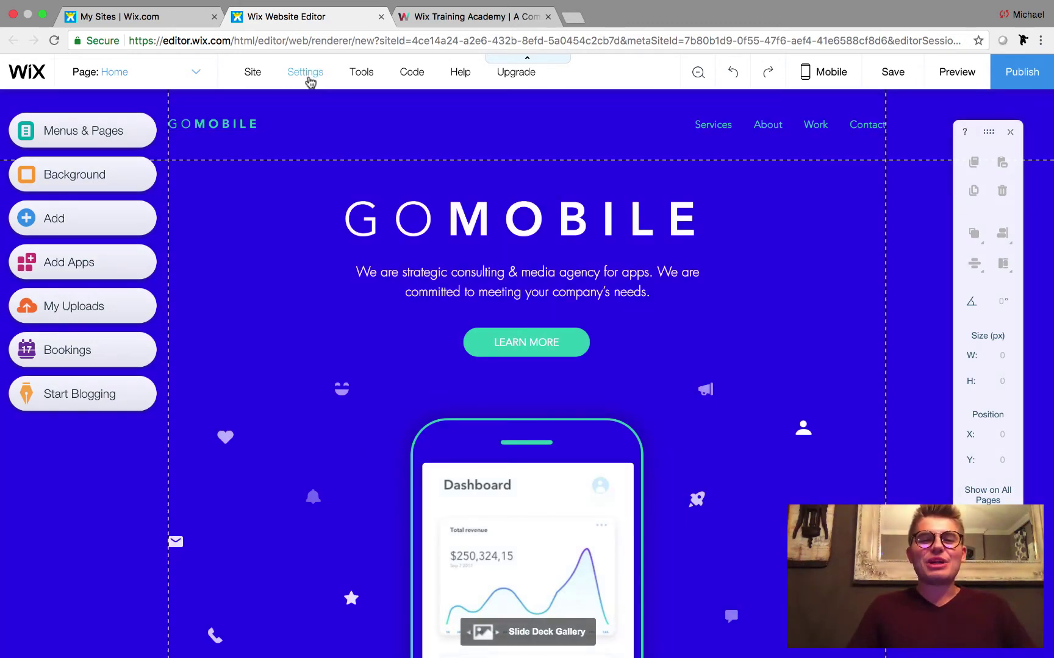
mouse_move(307, 77)
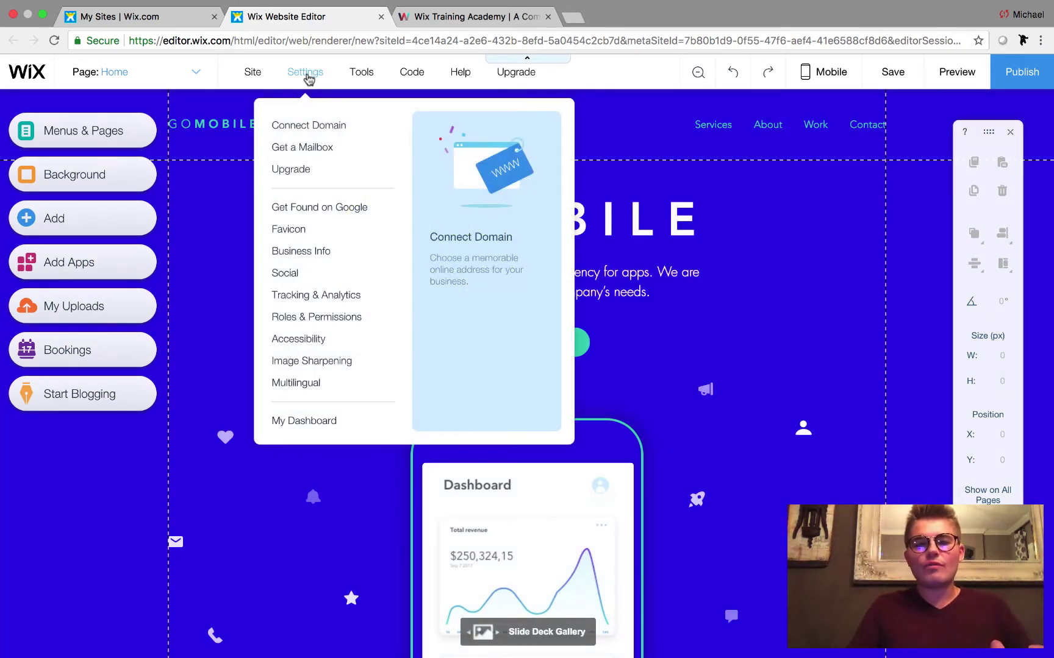
Add Multilingual, keeping English as main language and adding Spanish with the Spain flag.
left_click(297, 383)
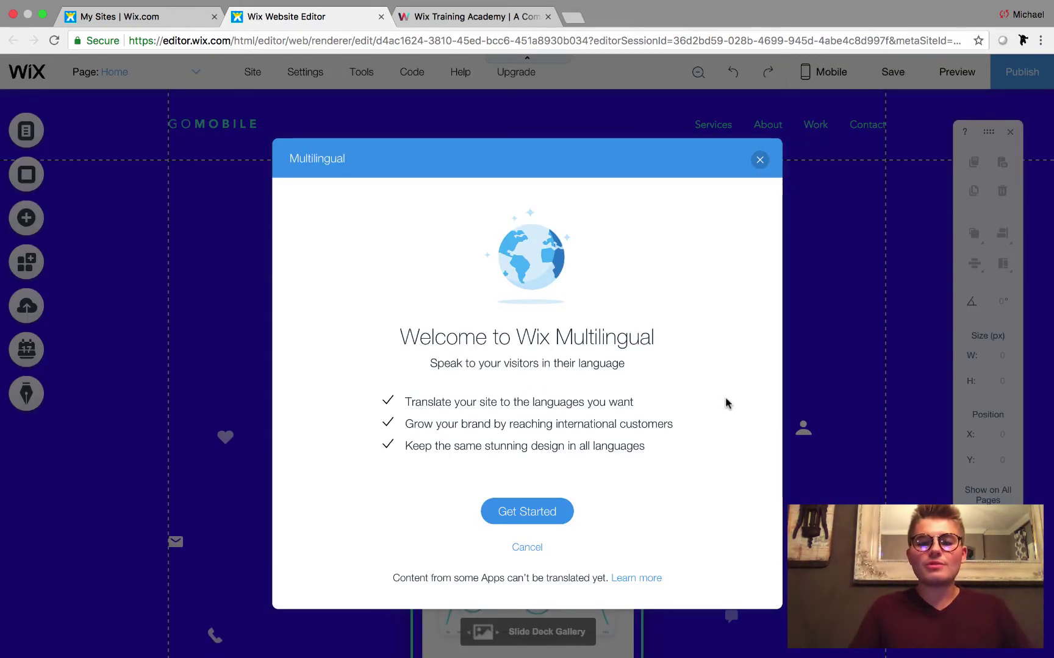
left_click(522, 511)
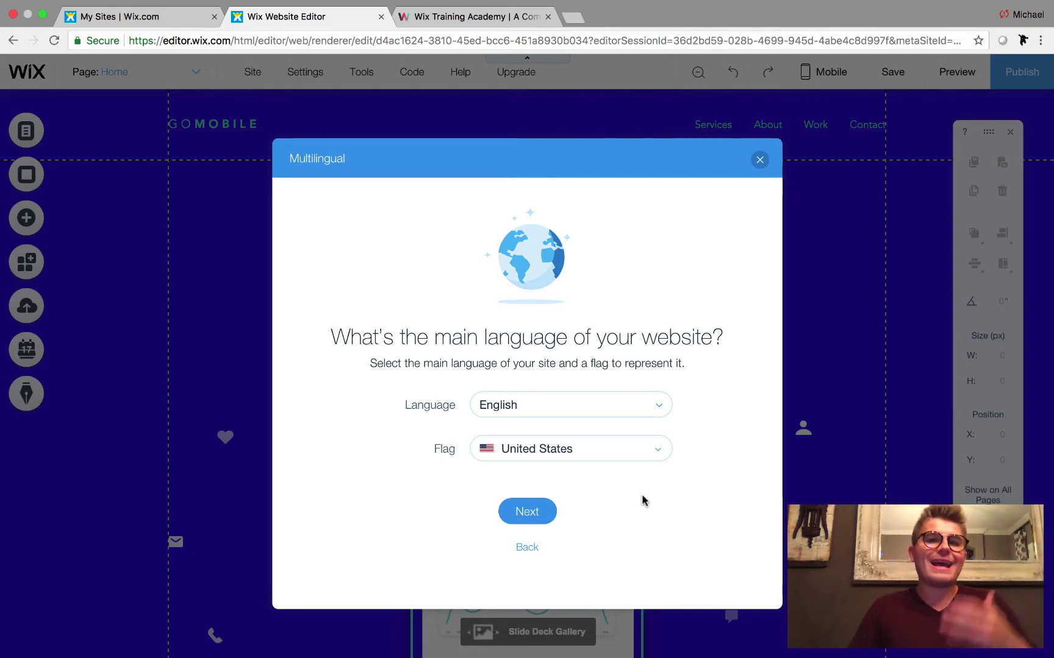
left_click(530, 515)
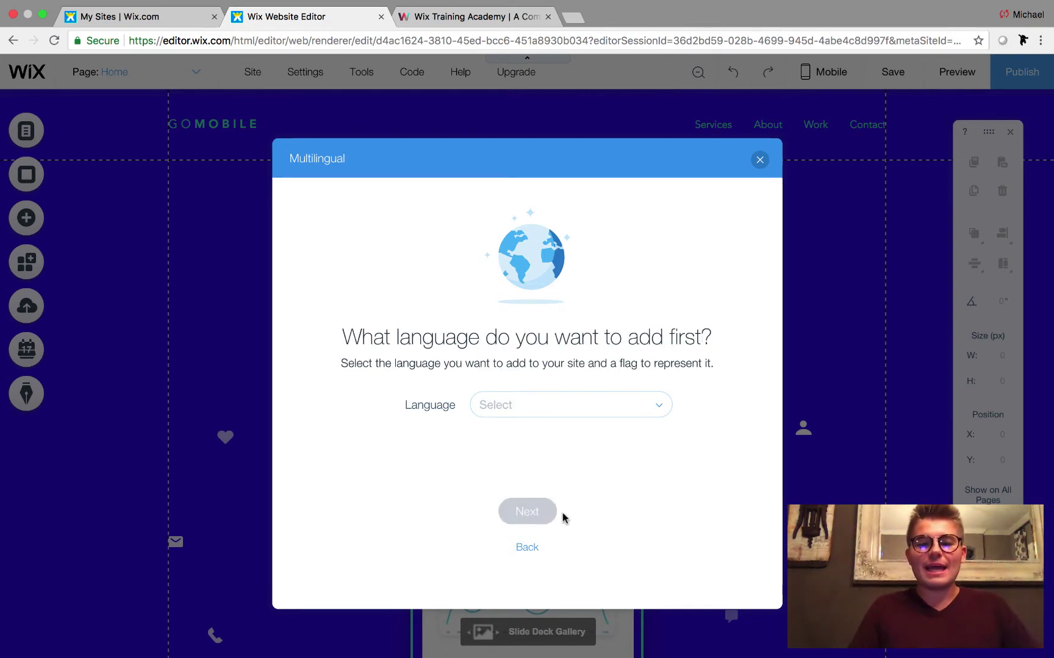
left_click(600, 406)
type("spa")
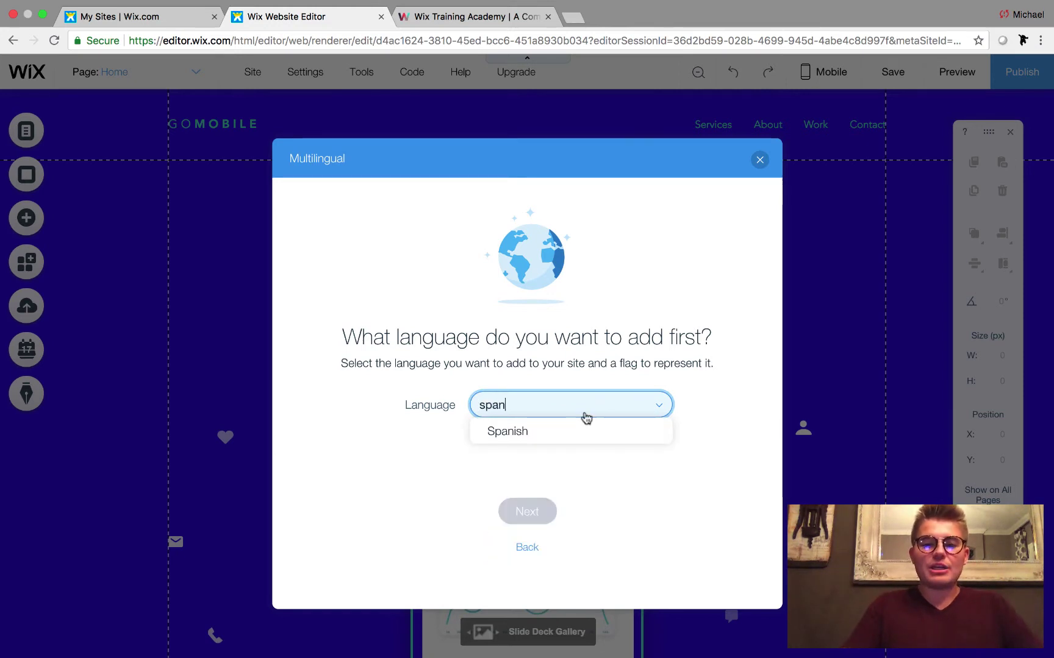
type("n")
left_click(549, 434)
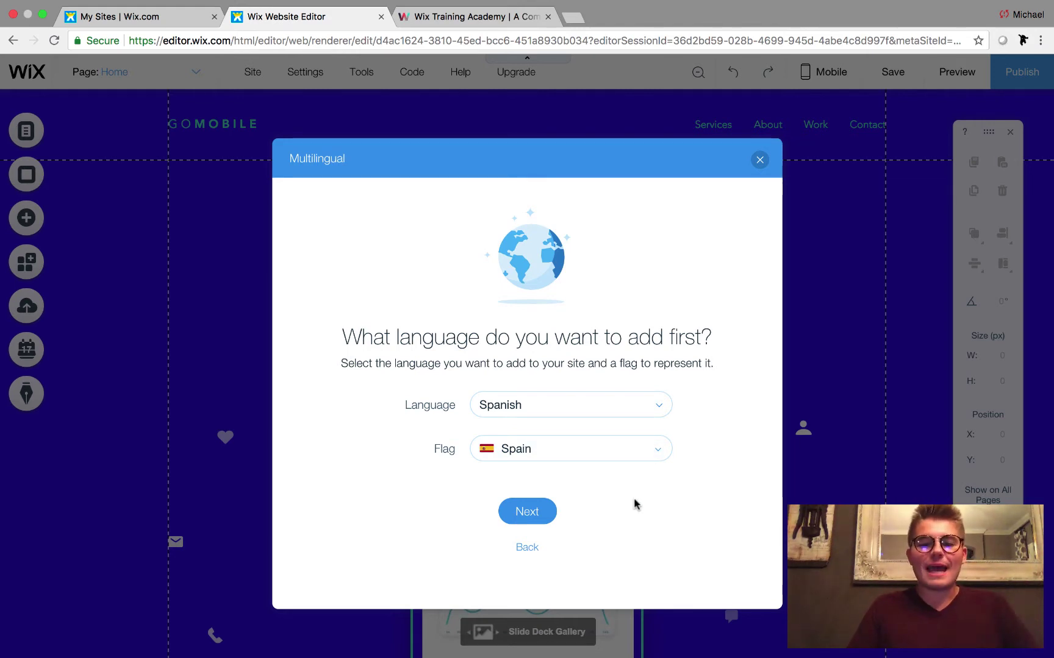
left_click(536, 515)
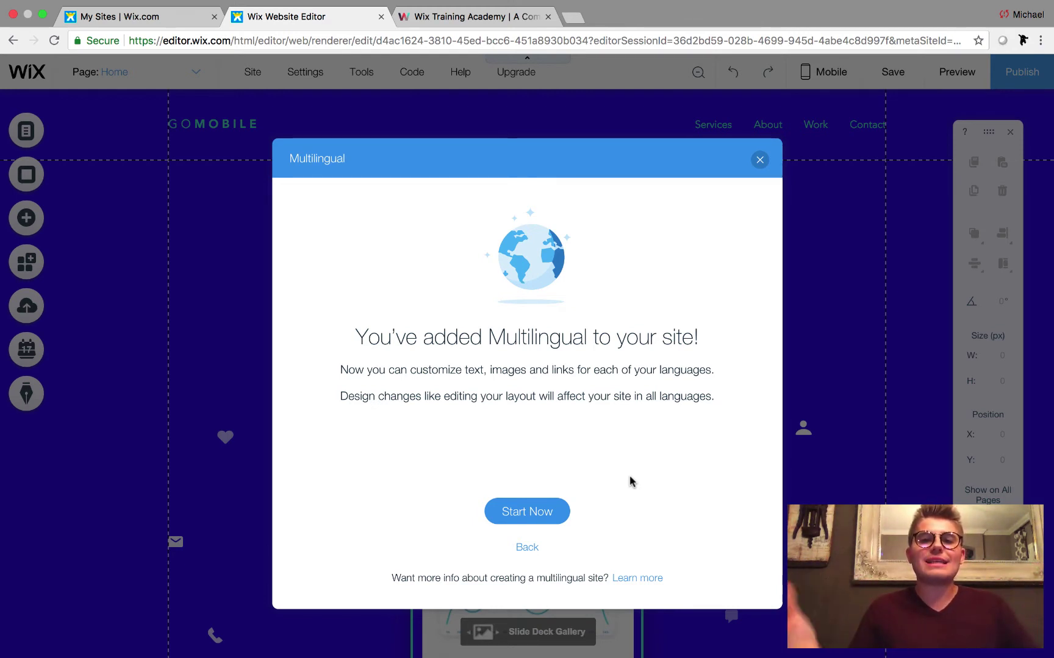
left_click(533, 511)
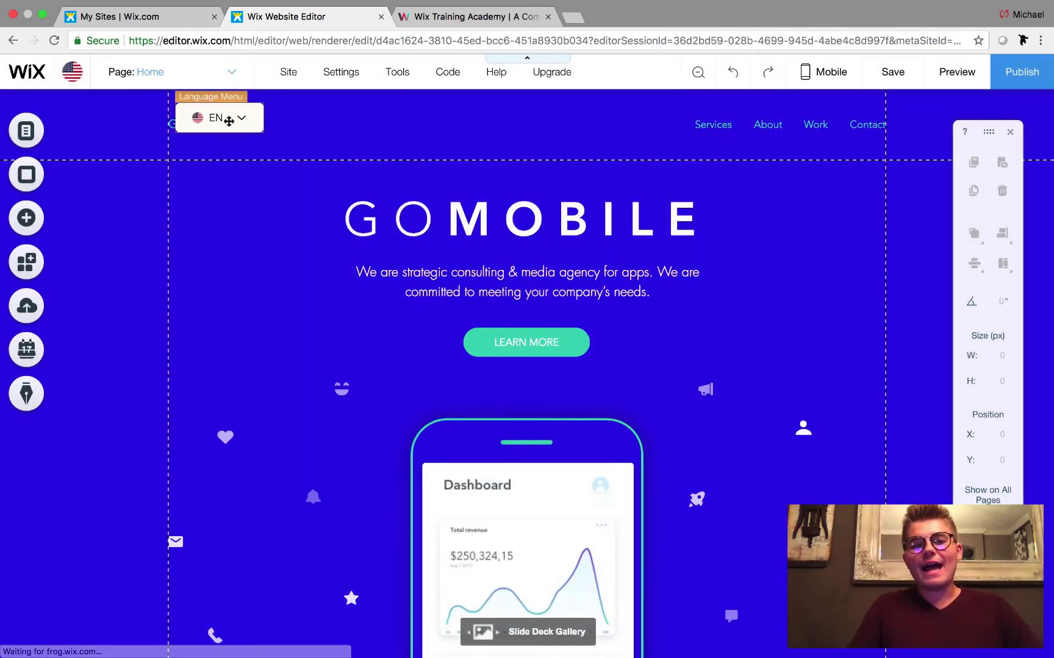
Drag the EN language menu to the right of the GOMOBILE logo and check its placement.
left_click_drag(229, 120, 347, 129)
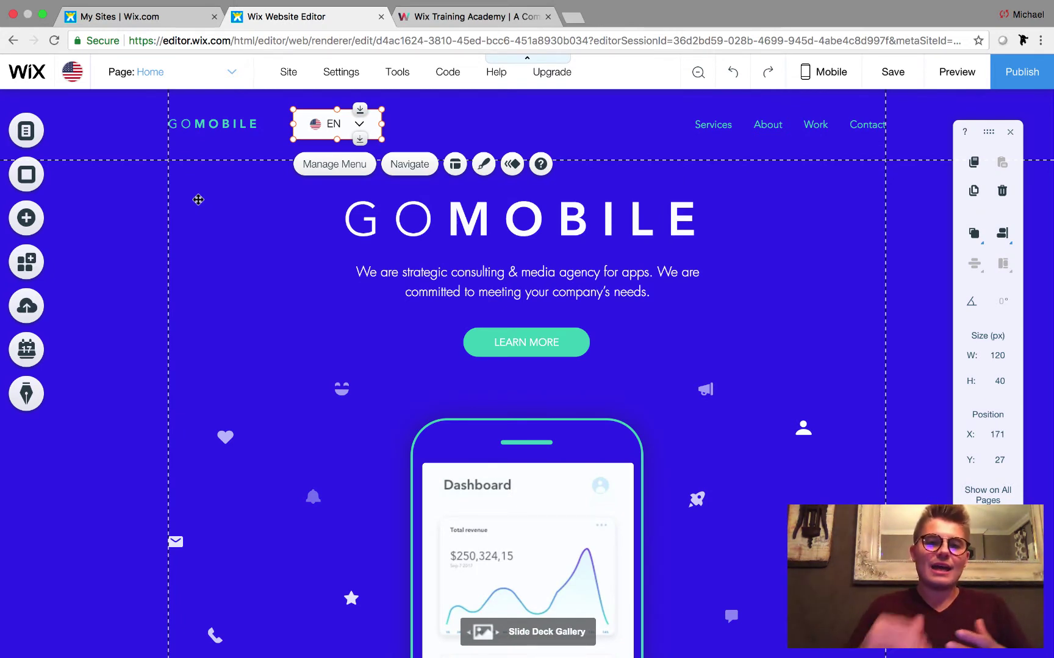
left_click(198, 199)
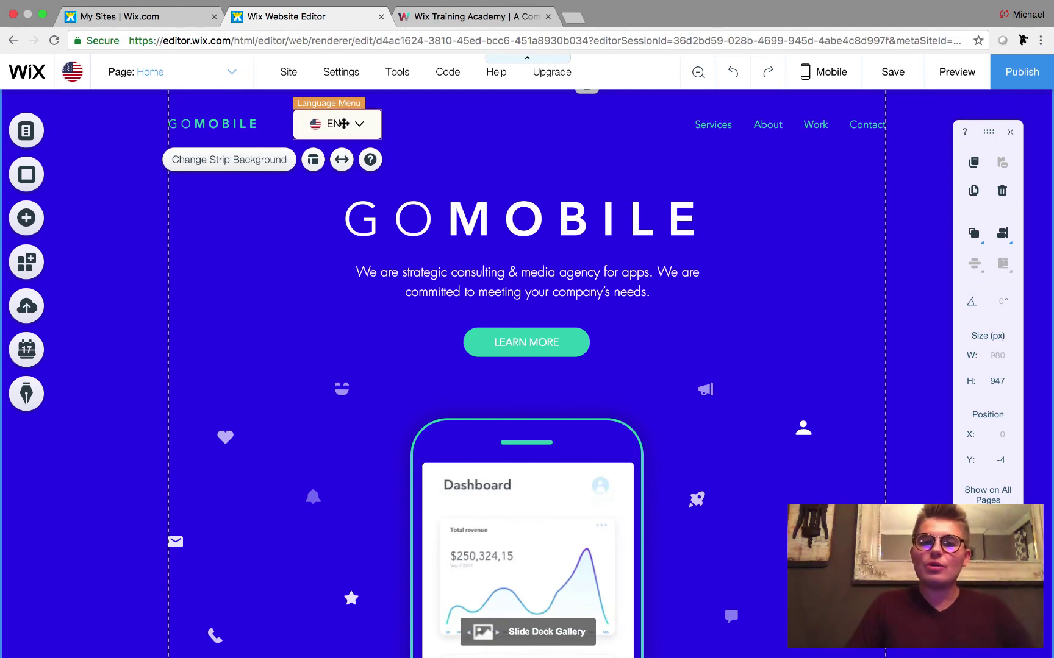
left_click(343, 124)
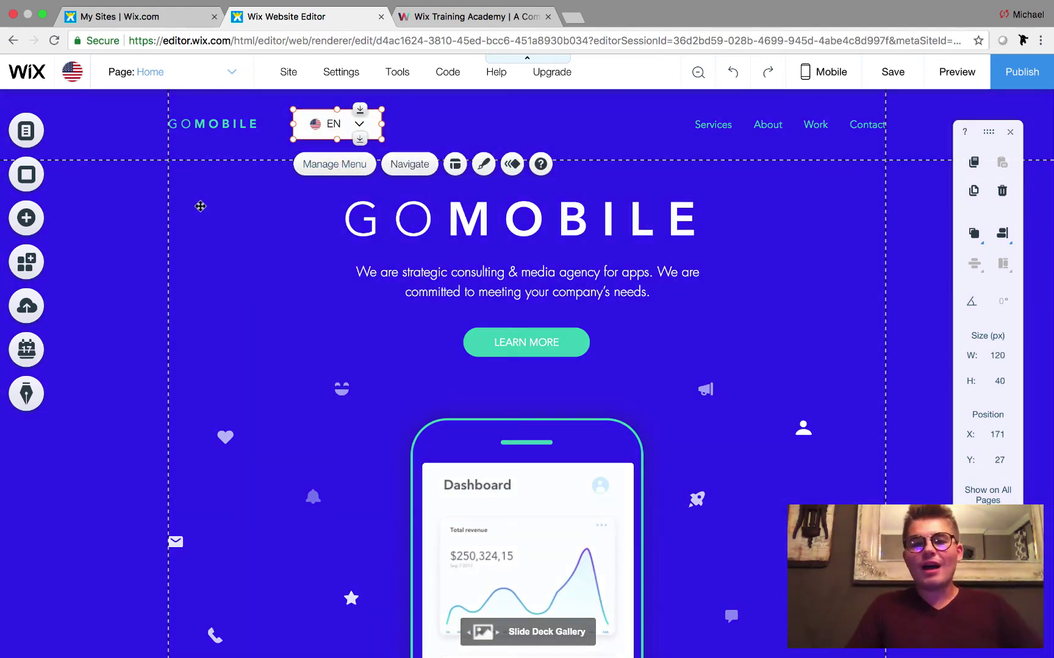
left_click(200, 206)
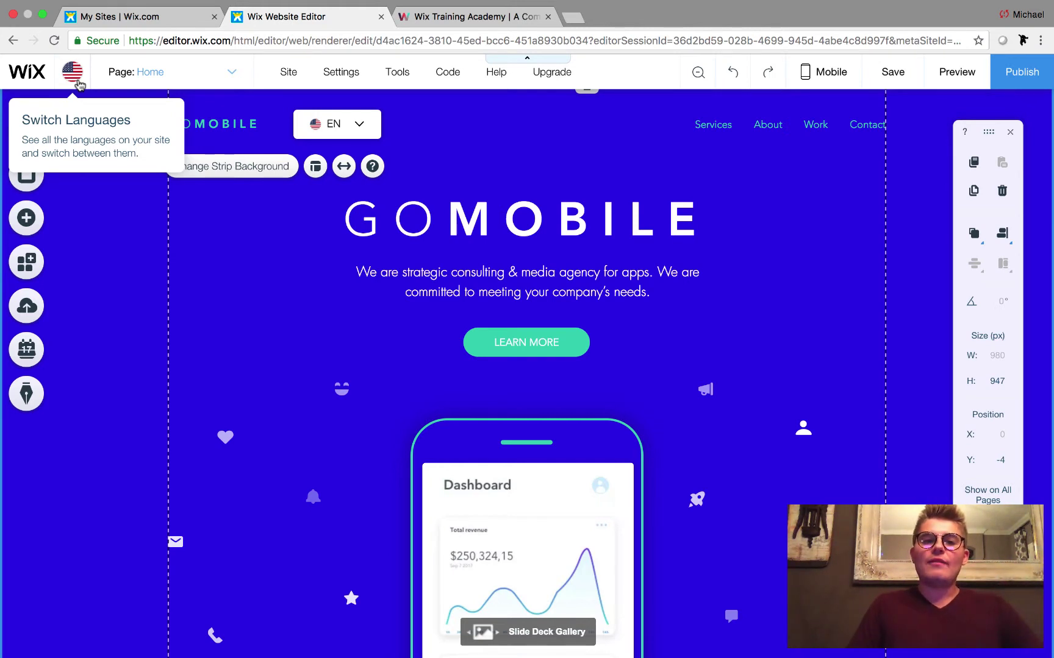
Switch the editor to the Spanish (ES) version from the site languages list.
left_click(74, 72)
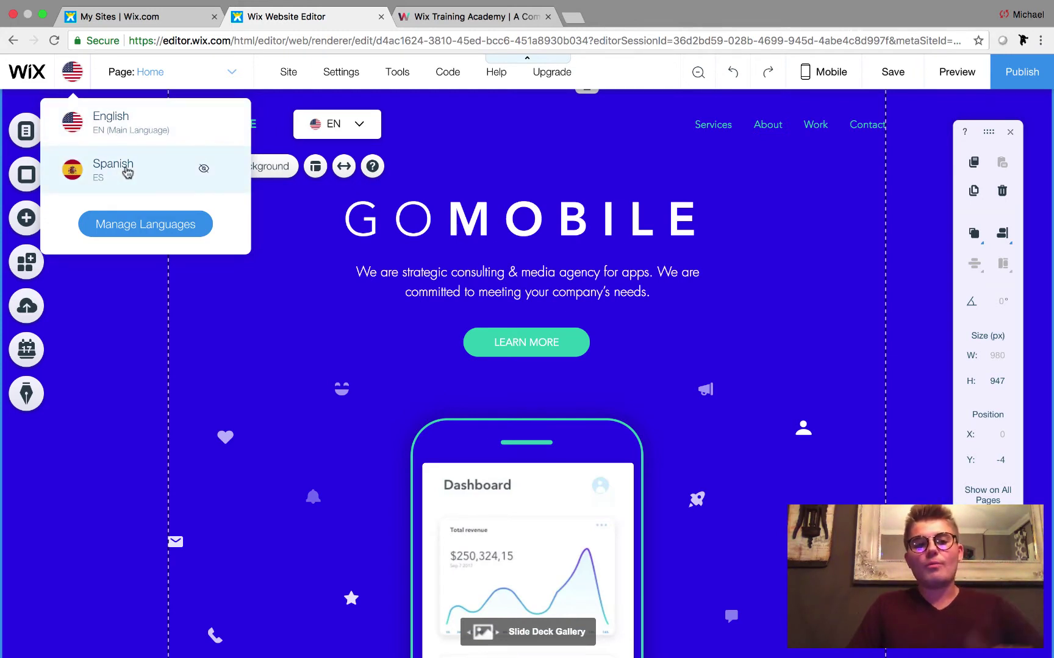
left_click(245, 334)
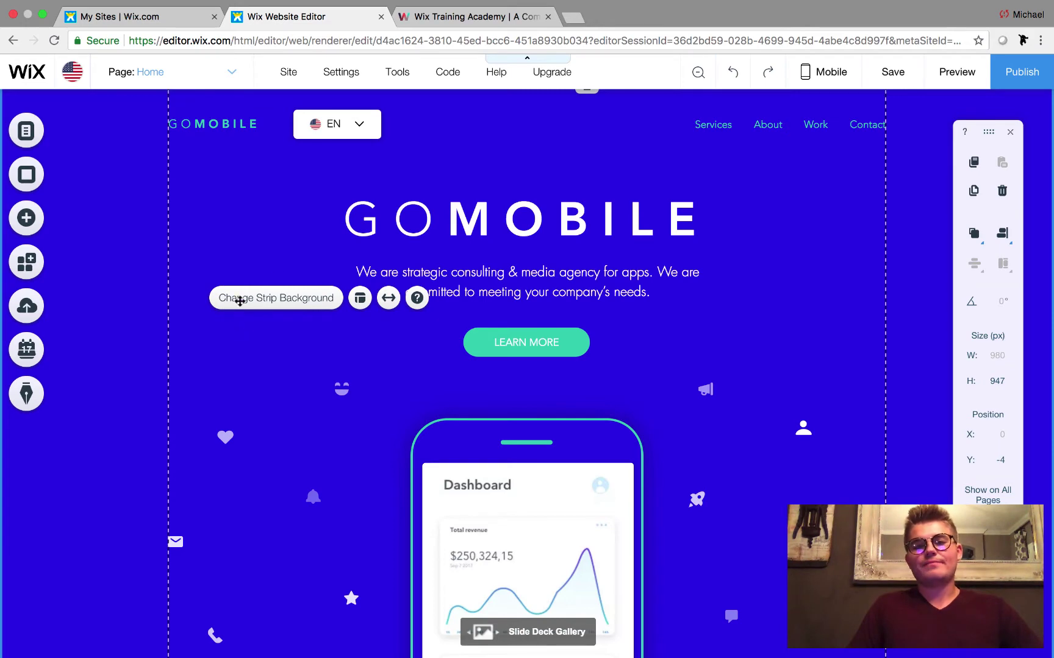
scroll(651, 331, "down", 3)
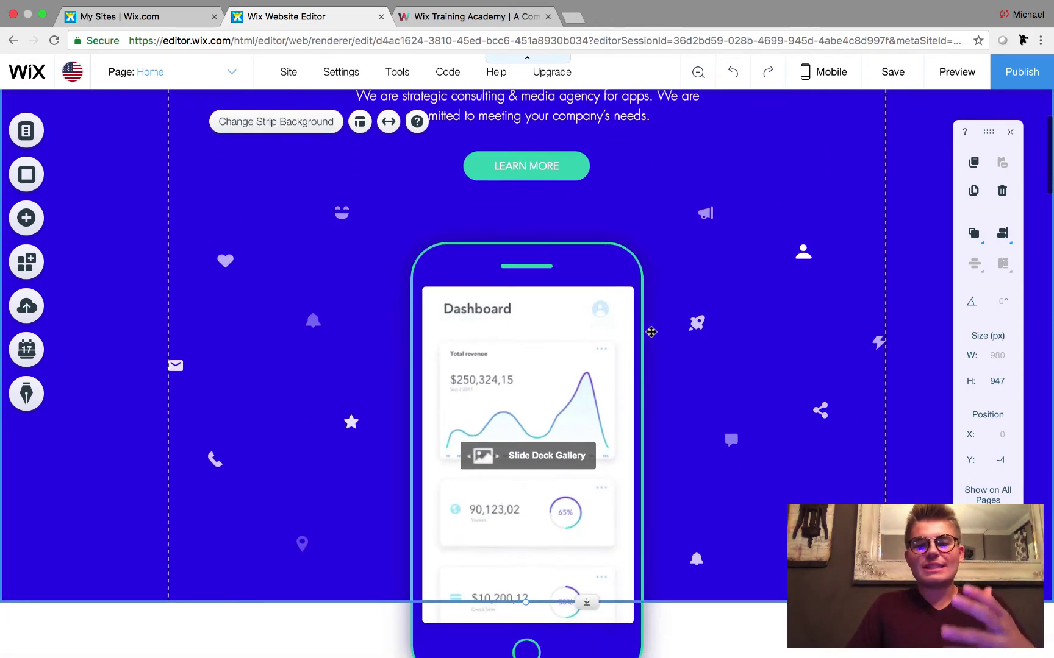
scroll(651, 332, "down", 15)
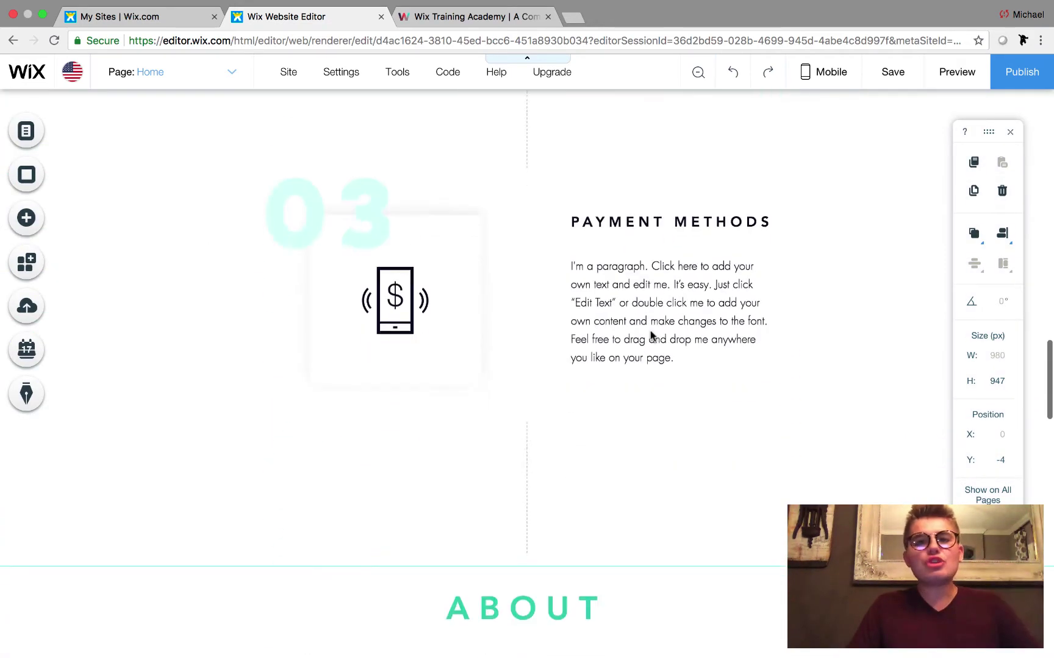
scroll(650, 334, "down", 10)
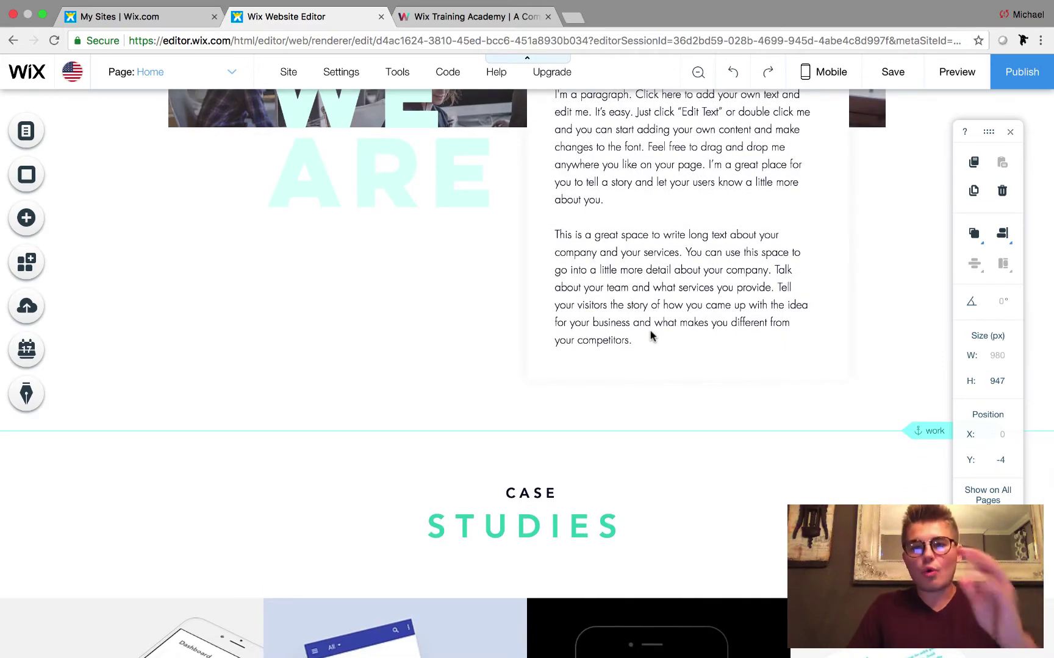
scroll(650, 335, "down", 10)
scroll(650, 330, "up", 20)
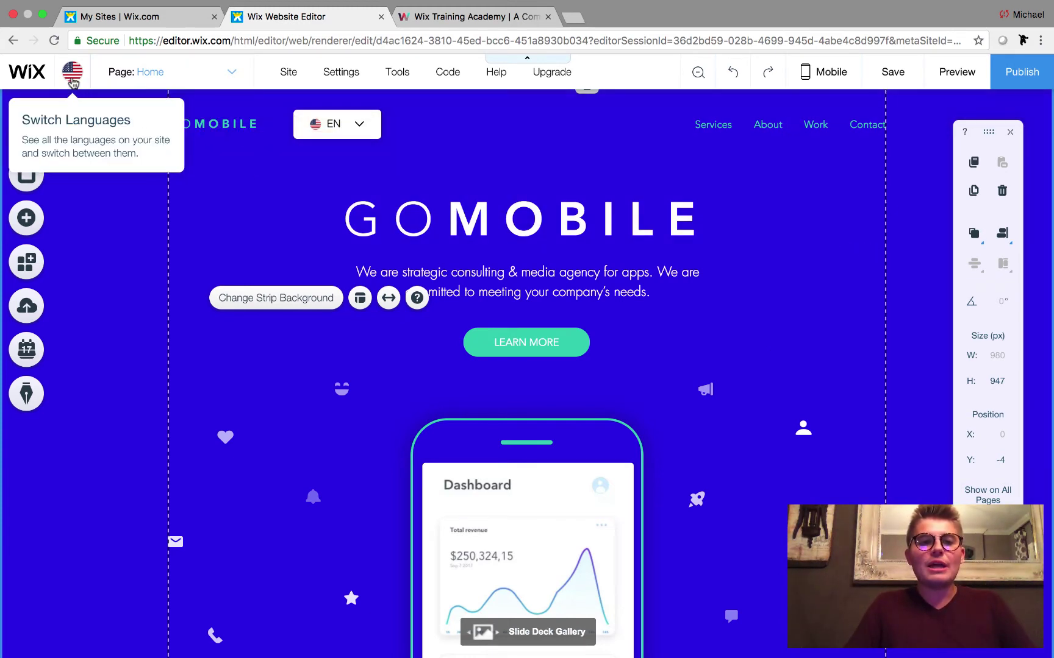
left_click(73, 78)
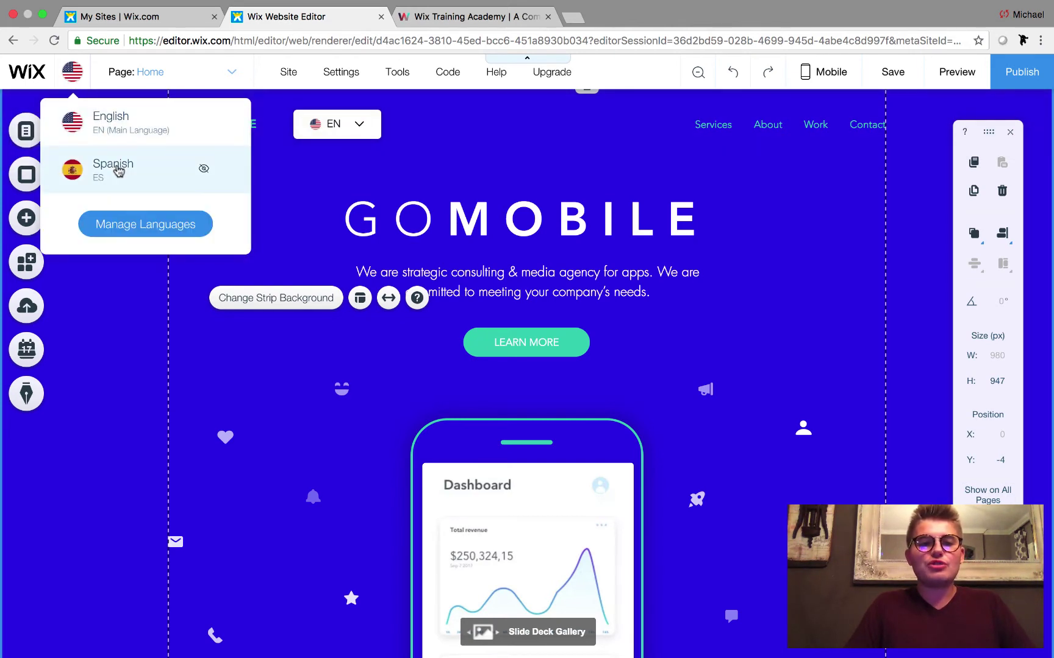
left_click(116, 166)
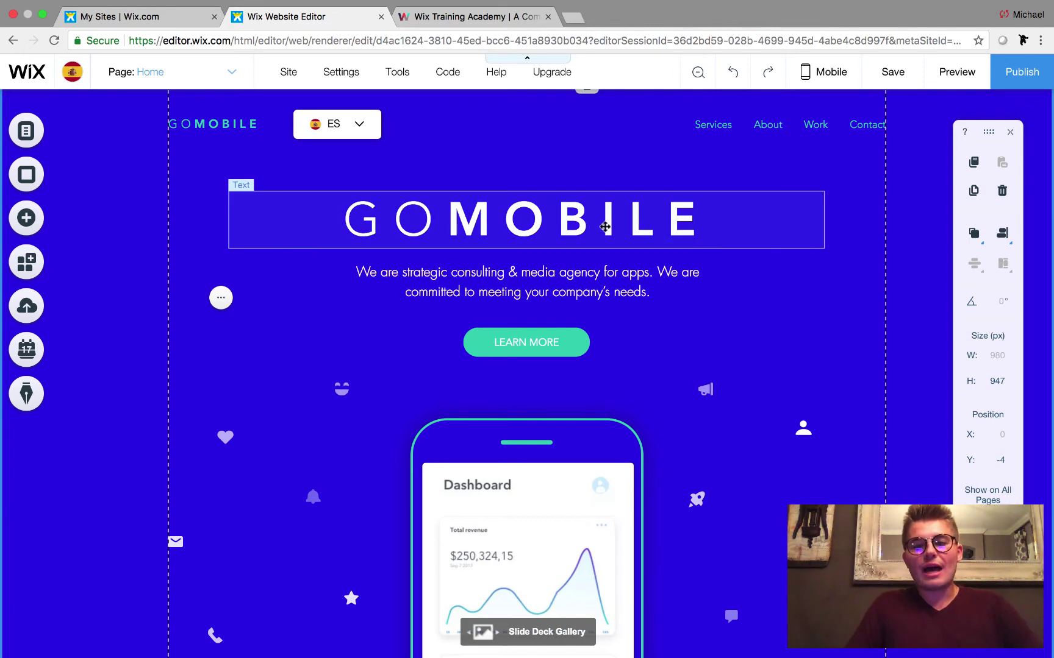
Replace the GOMOBILE hero heading text with 'HOLA AMIGOS'.
left_click(604, 223)
double_click(604, 224)
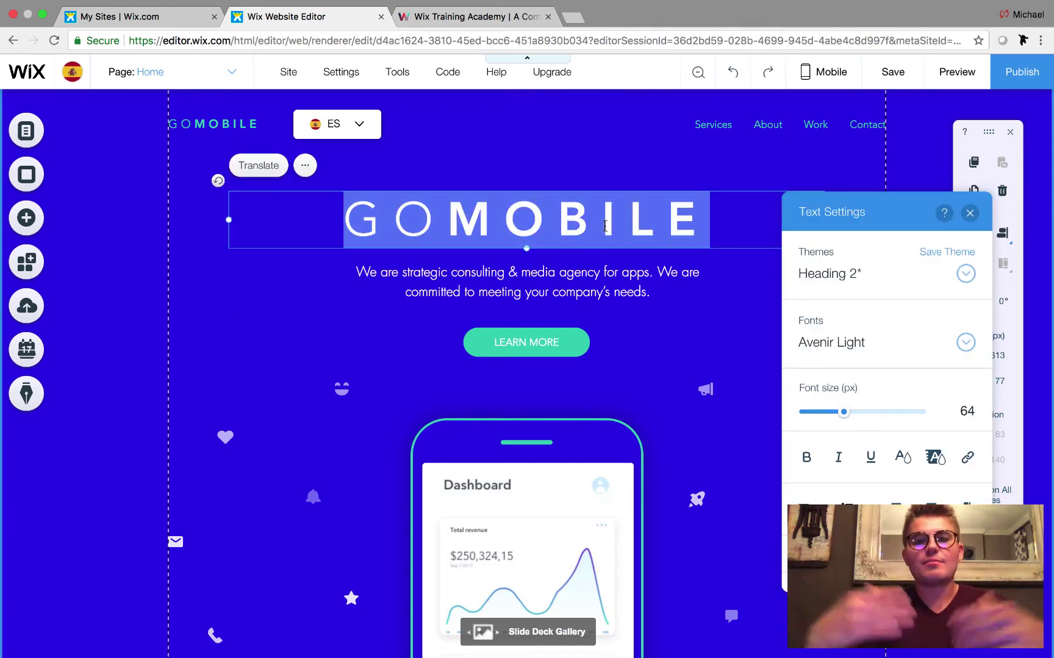
type("H")
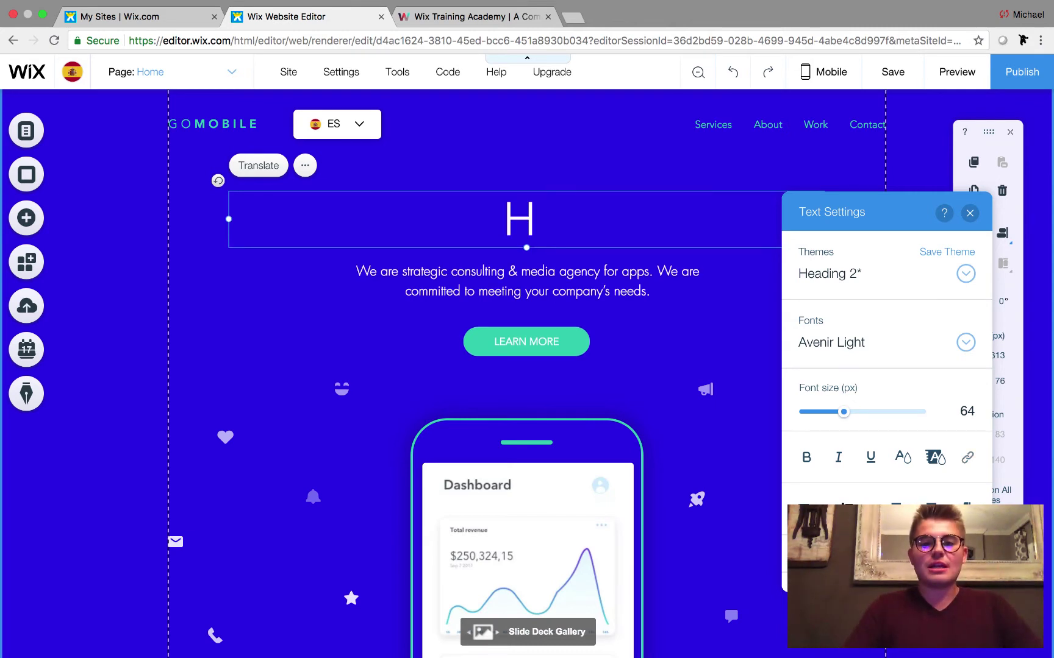
type("OLA AM")
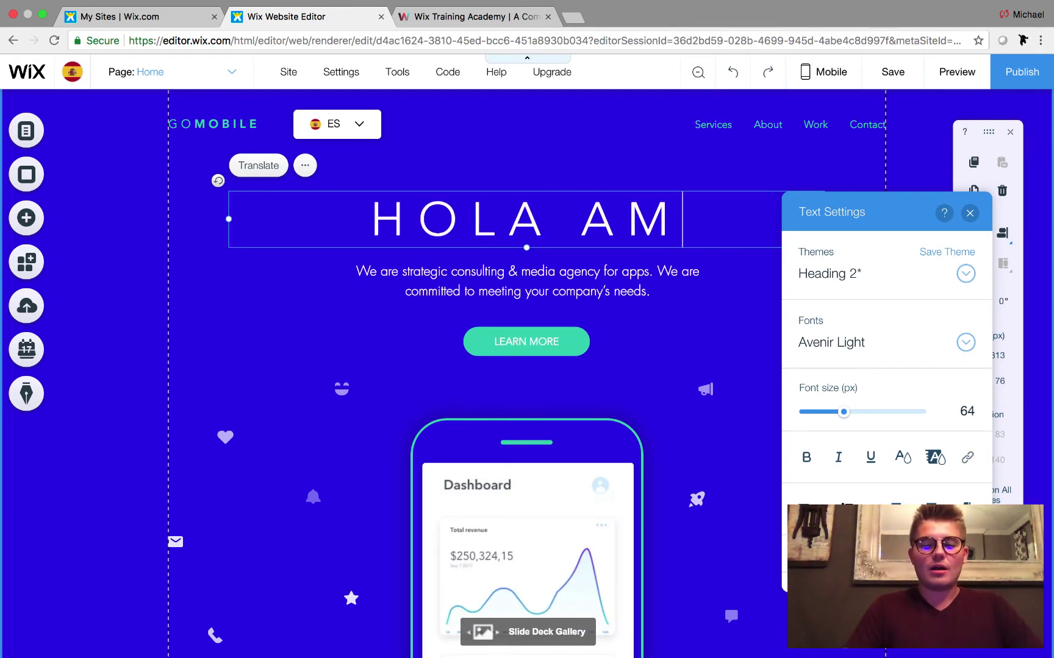
type("IGOS")
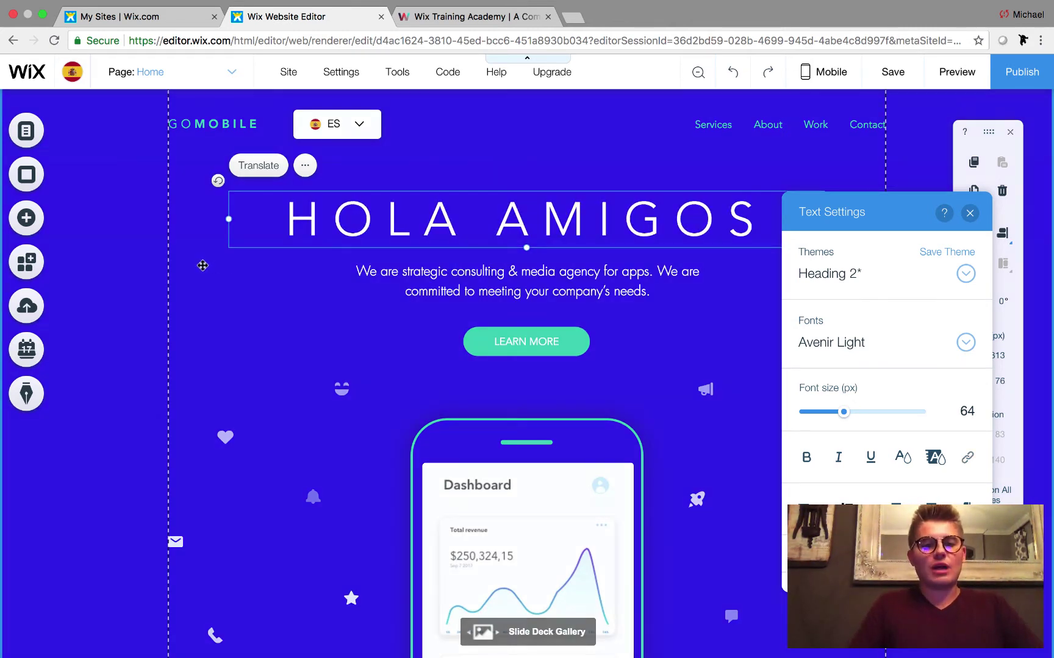
left_click(215, 271)
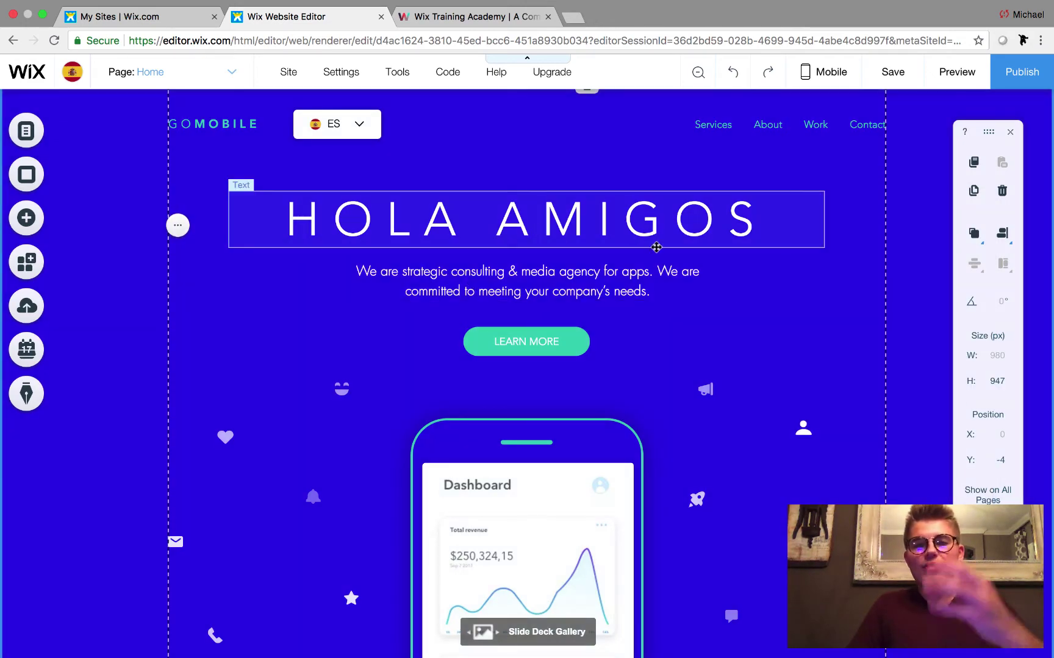
scroll(700, 314, "down", 5)
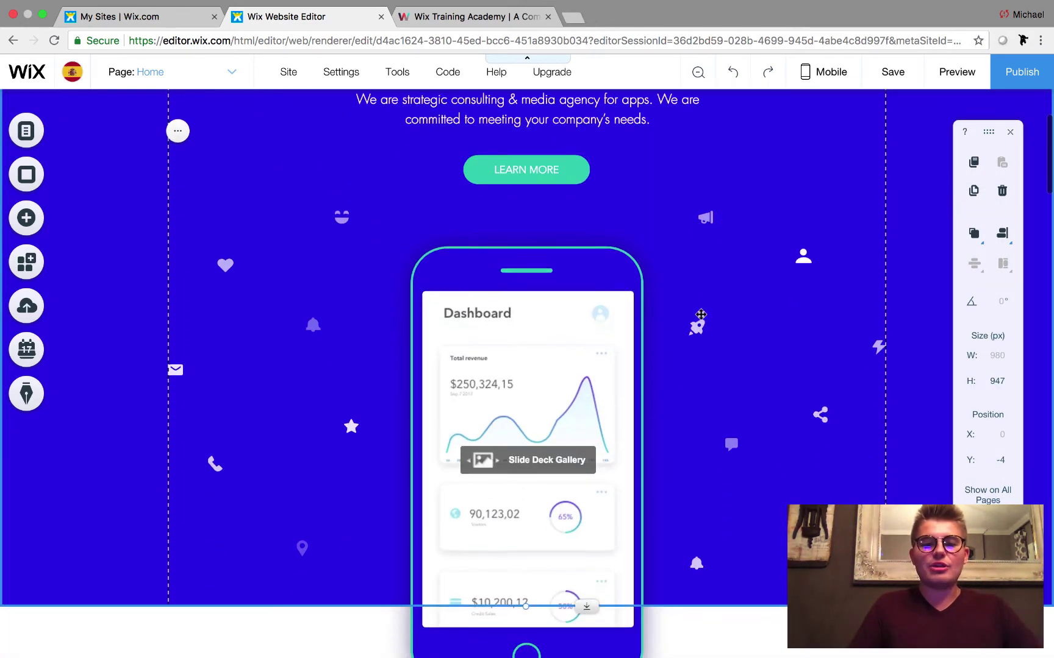
scroll(701, 314, "up", 1)
Select the hero paragraph and start translating it.
left_click(527, 185)
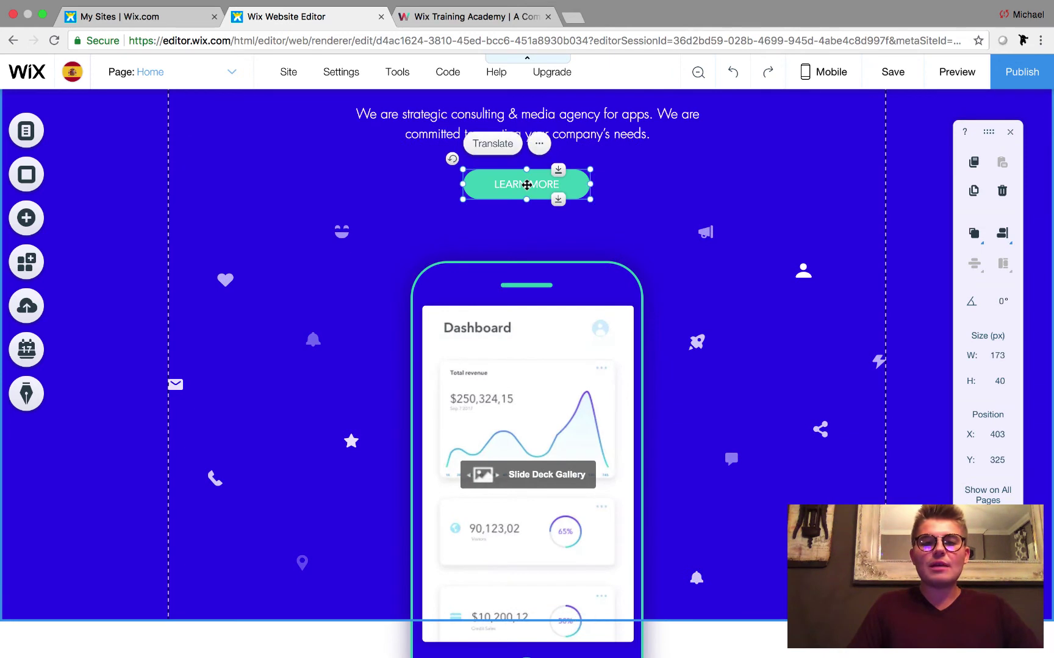
scroll(527, 184, "up", 3)
left_click(626, 258)
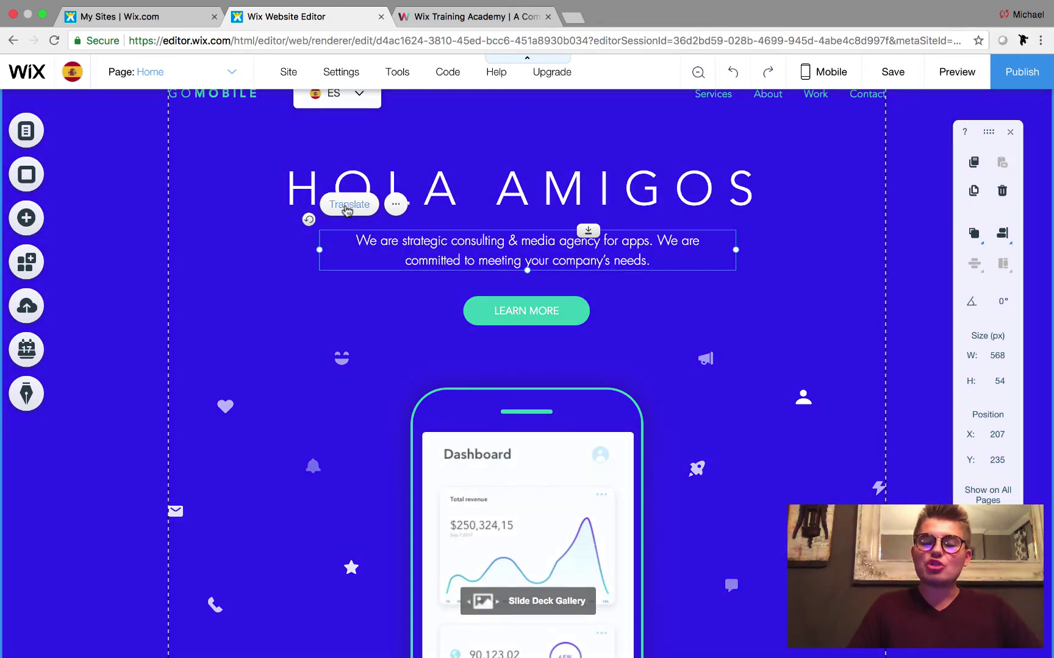
left_click(347, 207)
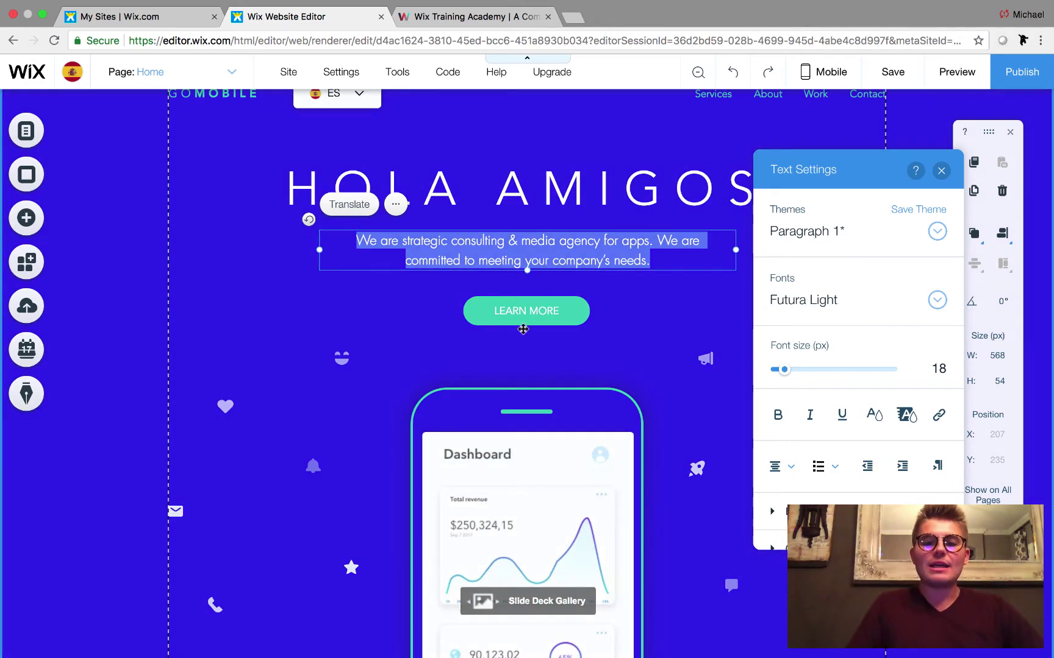
Change the hero button label from LEARN MORE to HOLA AMIGOS.
left_click(540, 302)
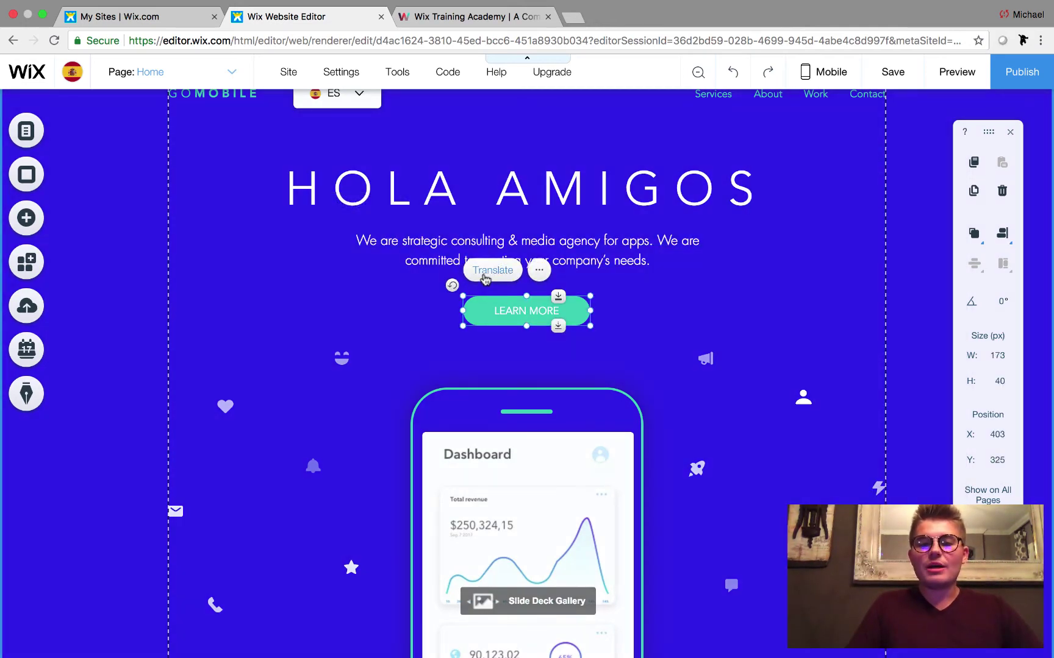
left_click(491, 272)
key("super+a")
key("BackSpace")
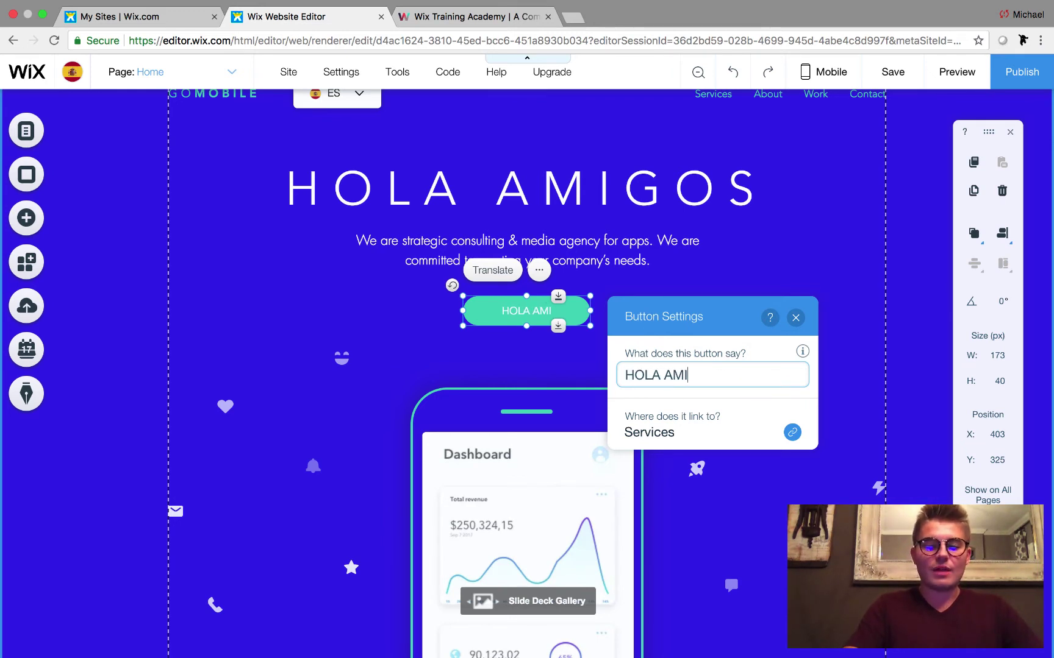
left_click(795, 317)
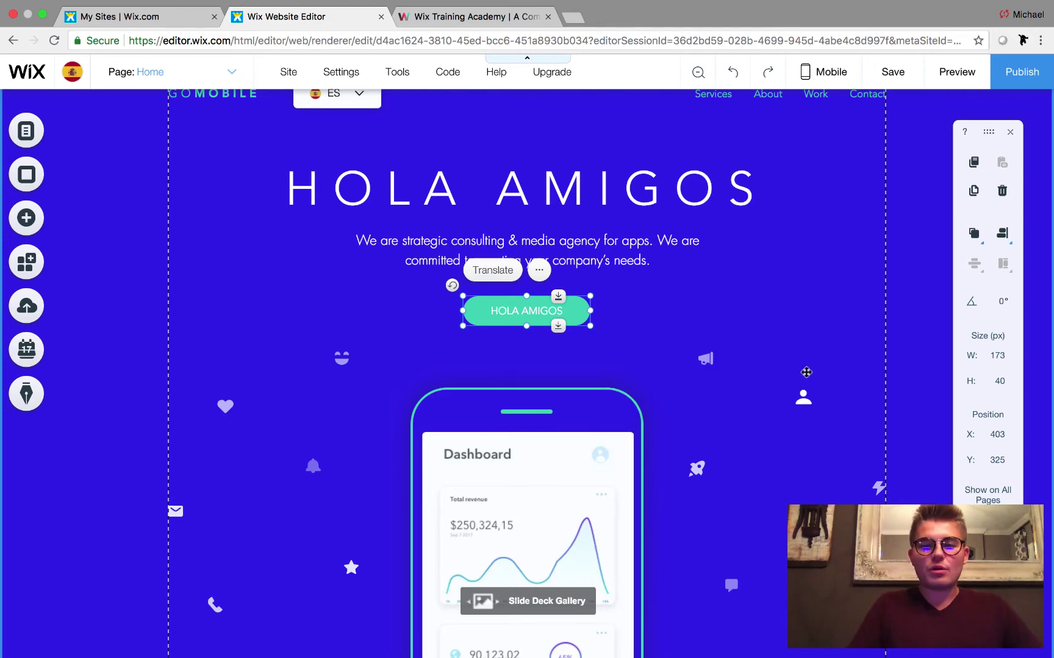
left_click(802, 333)
Scroll through the Spanish page and check the site languages list.
scroll(802, 334, "down", 5)
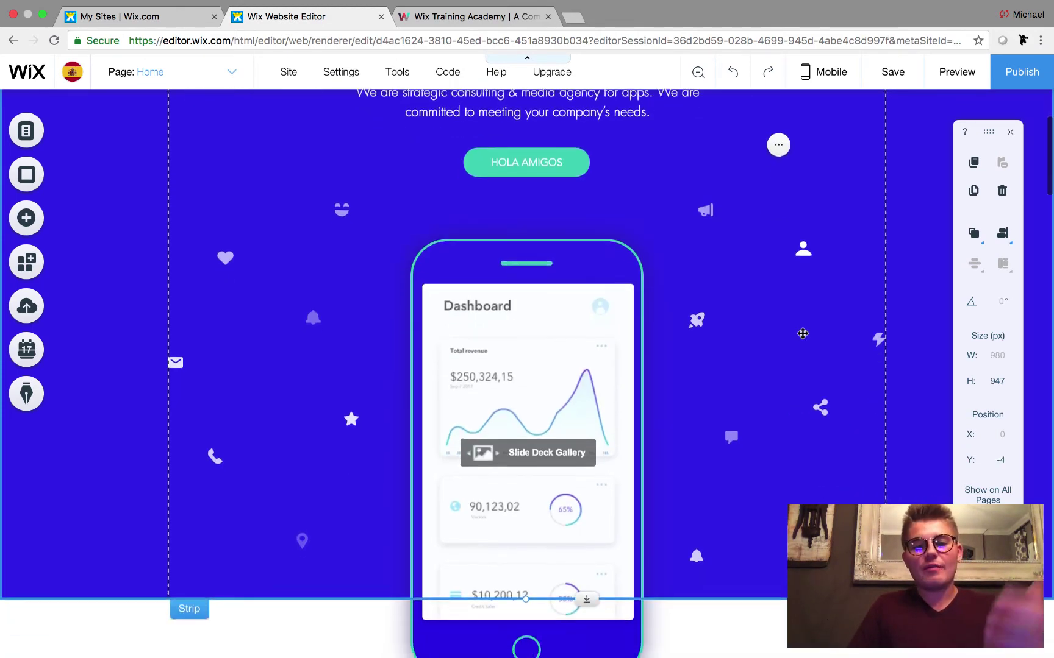
scroll(803, 333, "down", 8)
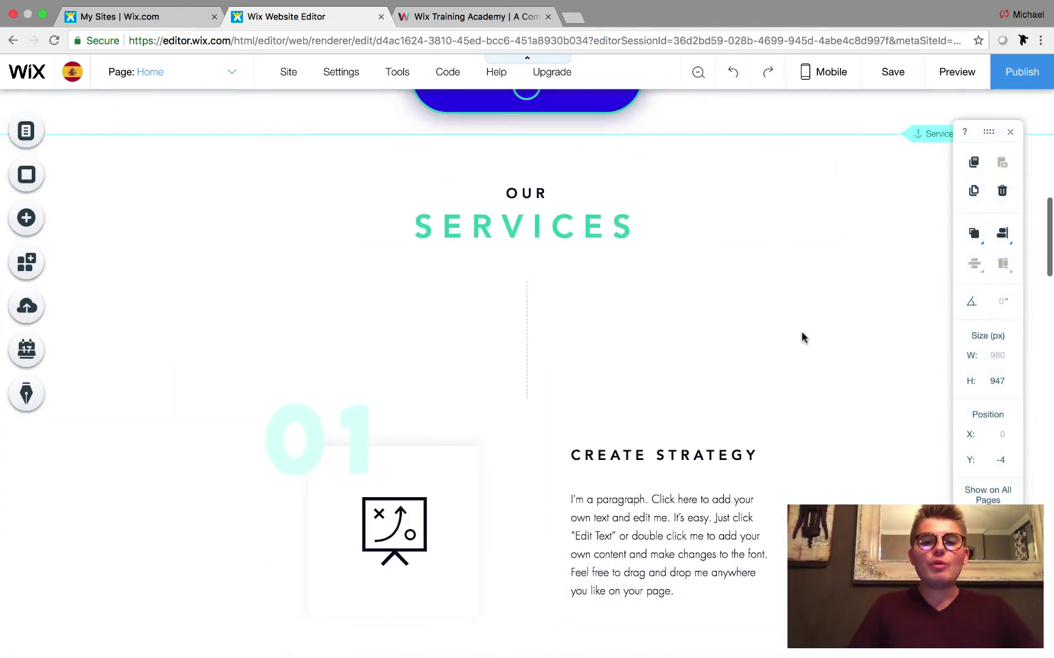
scroll(801, 337, "down", 2)
scroll(825, 226, "up", 15)
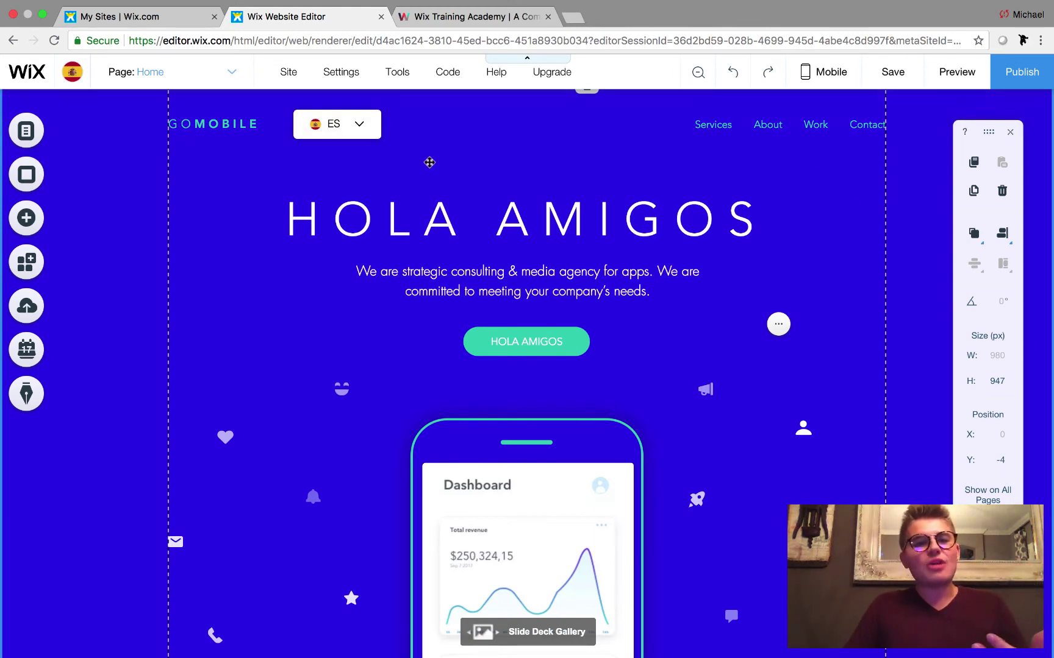
left_click(72, 74)
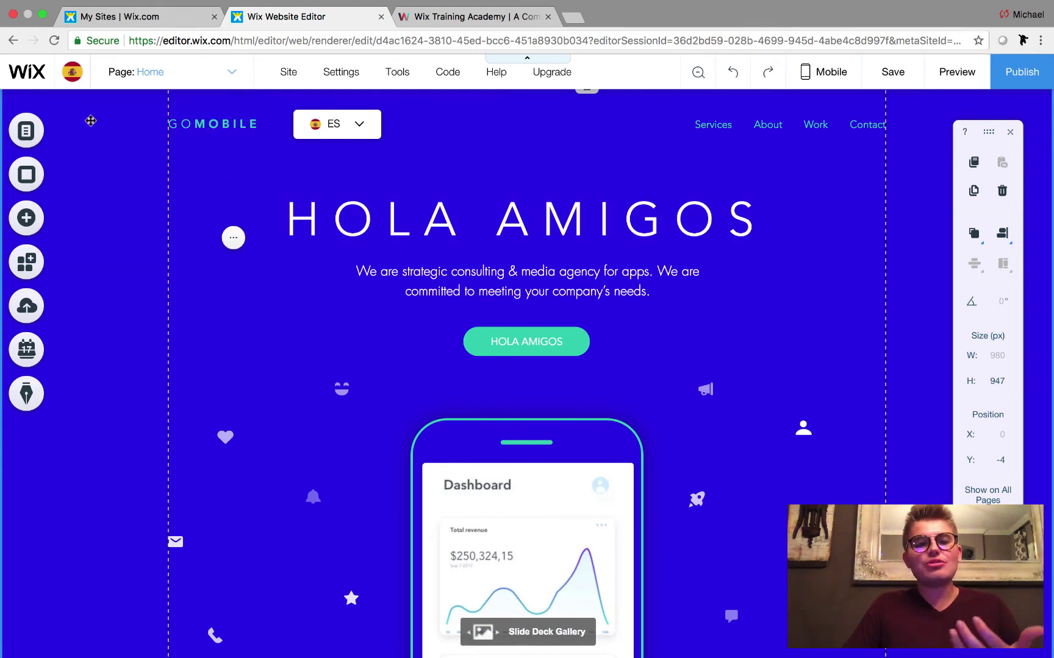
left_click(71, 81)
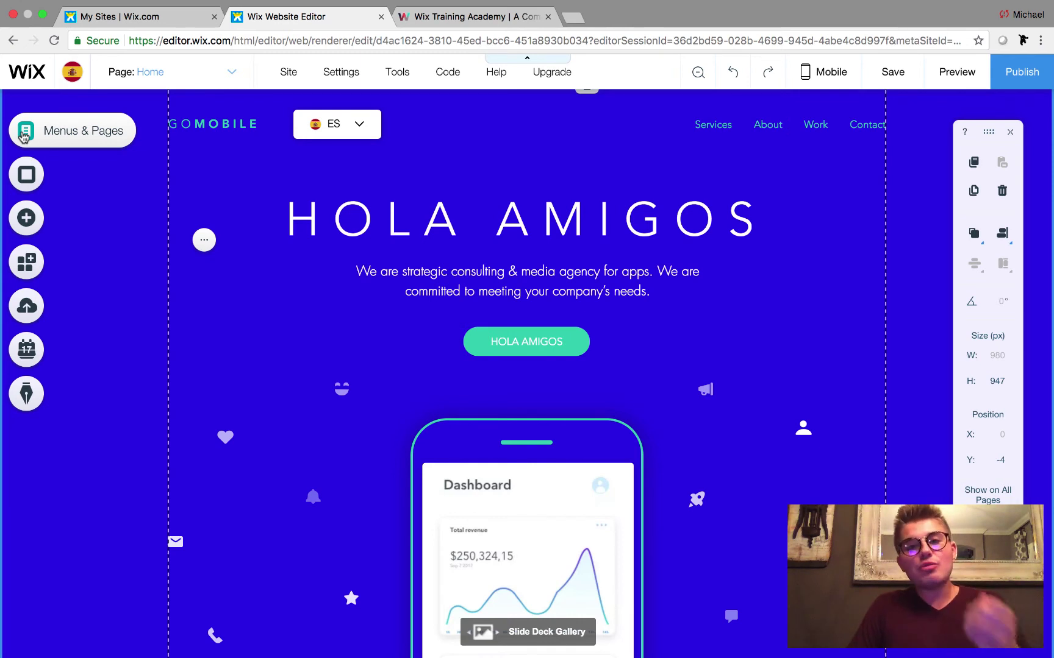
Rename the Spanish Home page to 'Inicio' in the site menu.
left_click(24, 134)
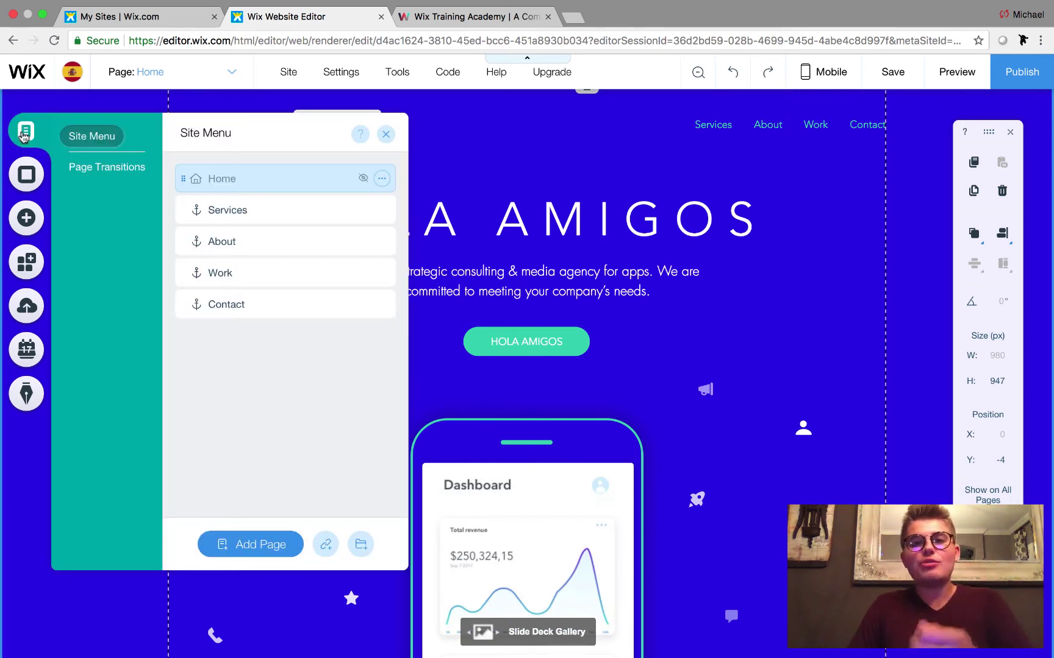
left_click(381, 180)
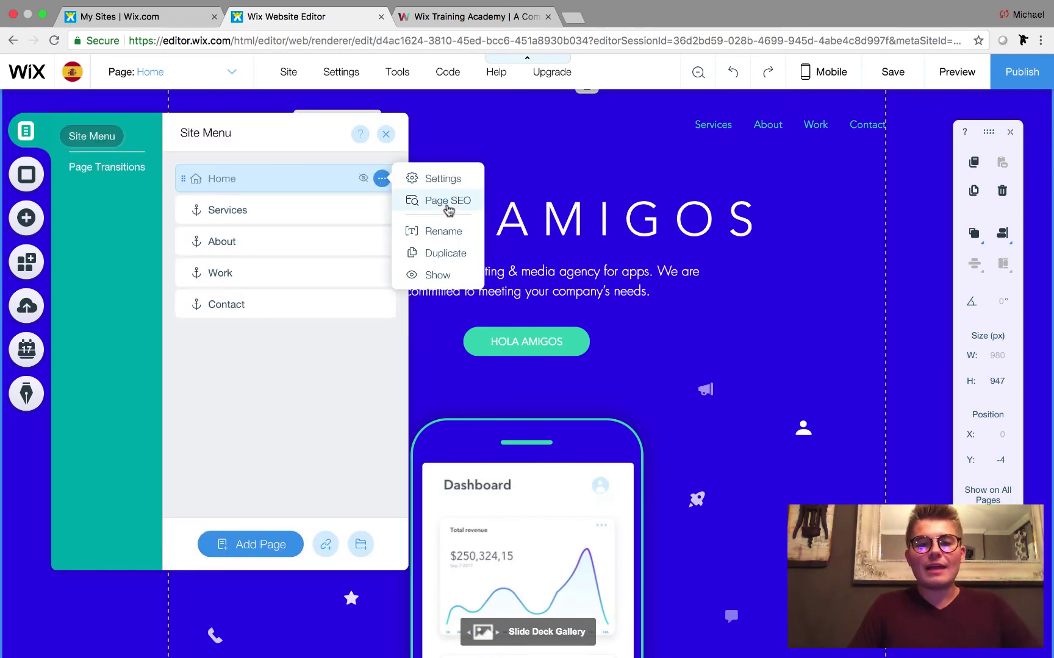
left_click(440, 235)
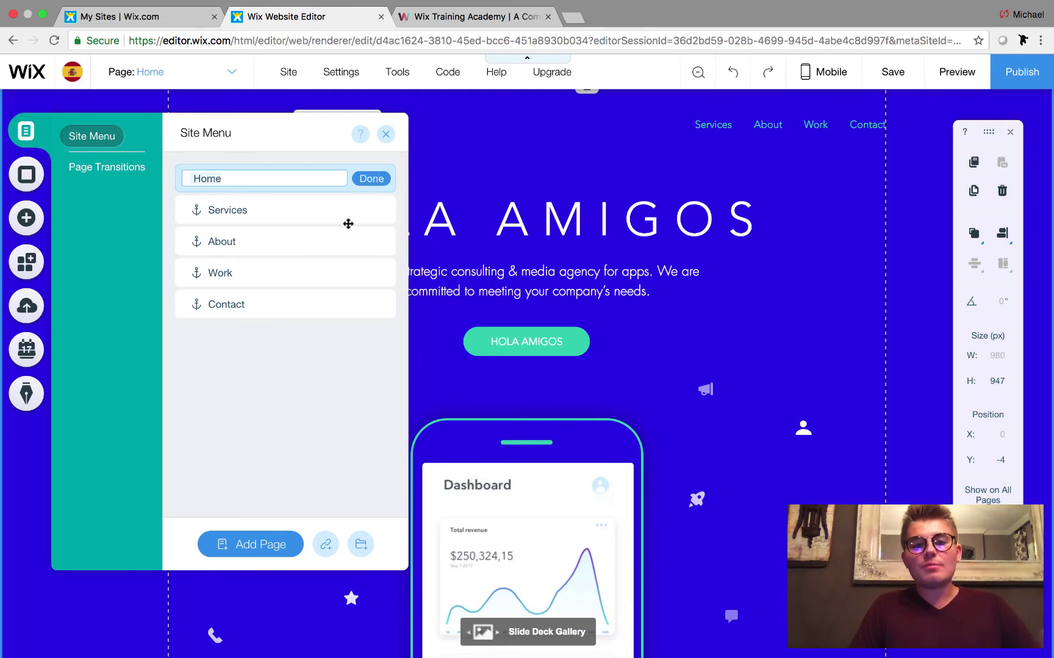
key("BackSpace")
type("Inicio")
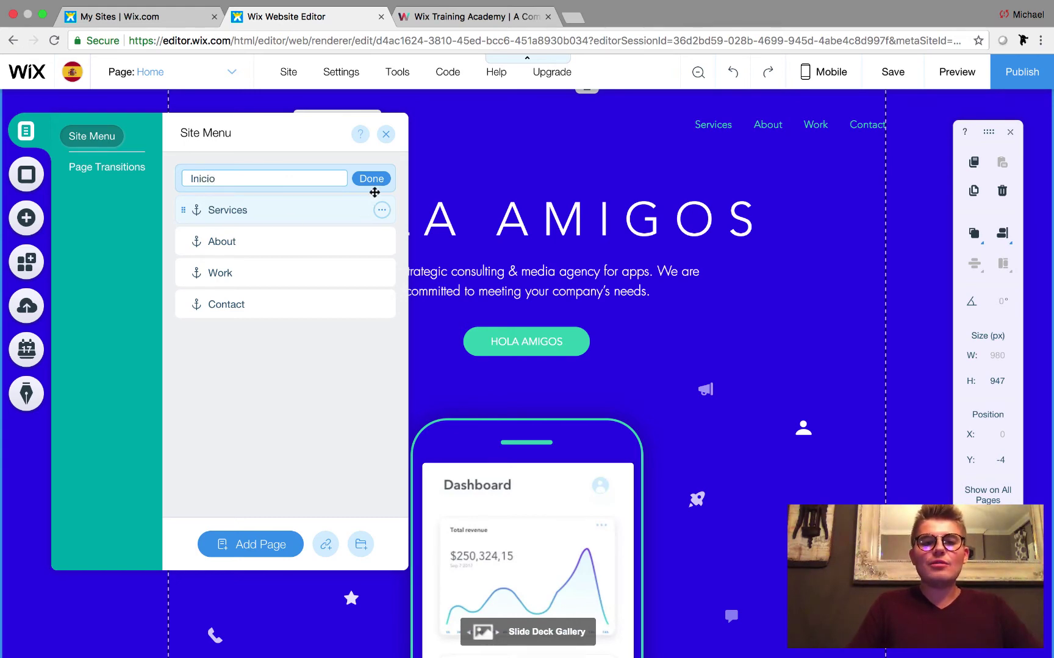
left_click(371, 178)
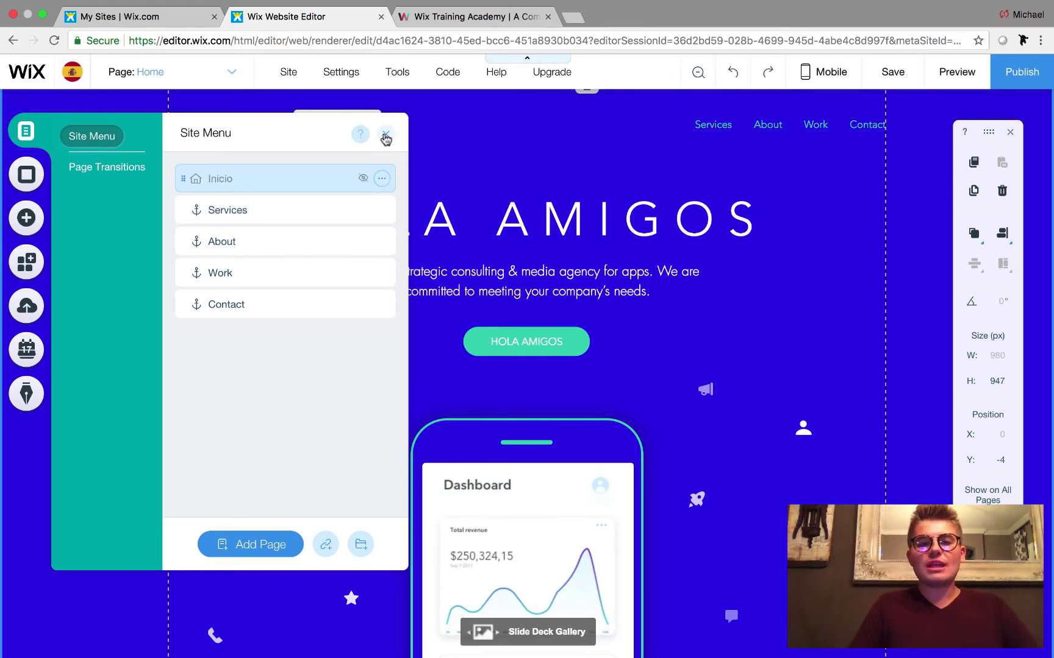
left_click(386, 137)
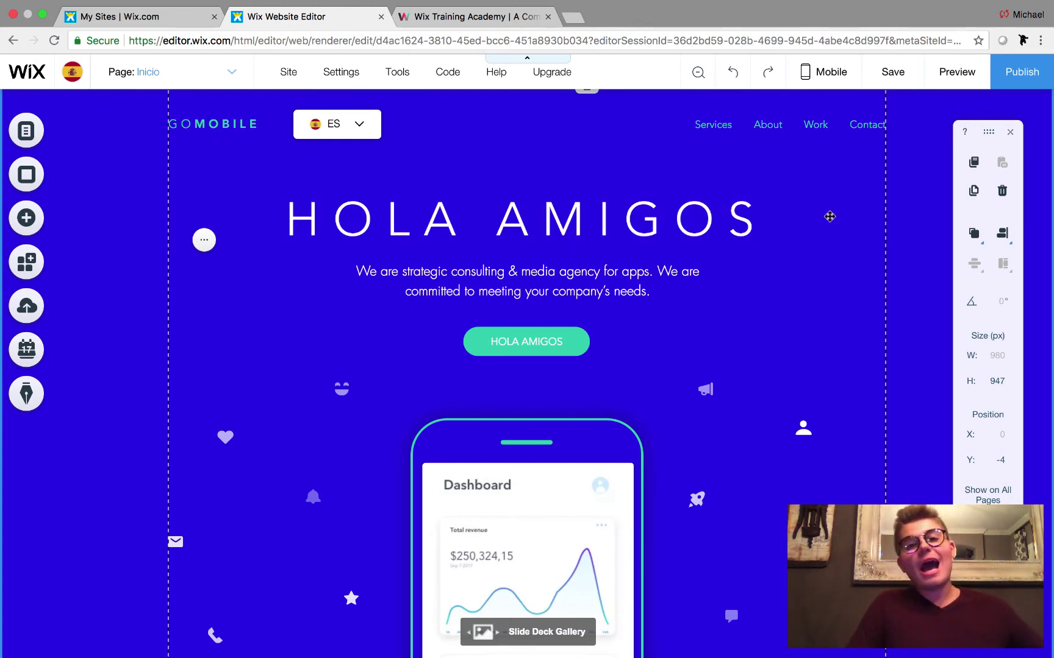
Replace the Create Strategy icon with a black square from Basic Shapes vector art.
scroll(830, 217, "down", 4)
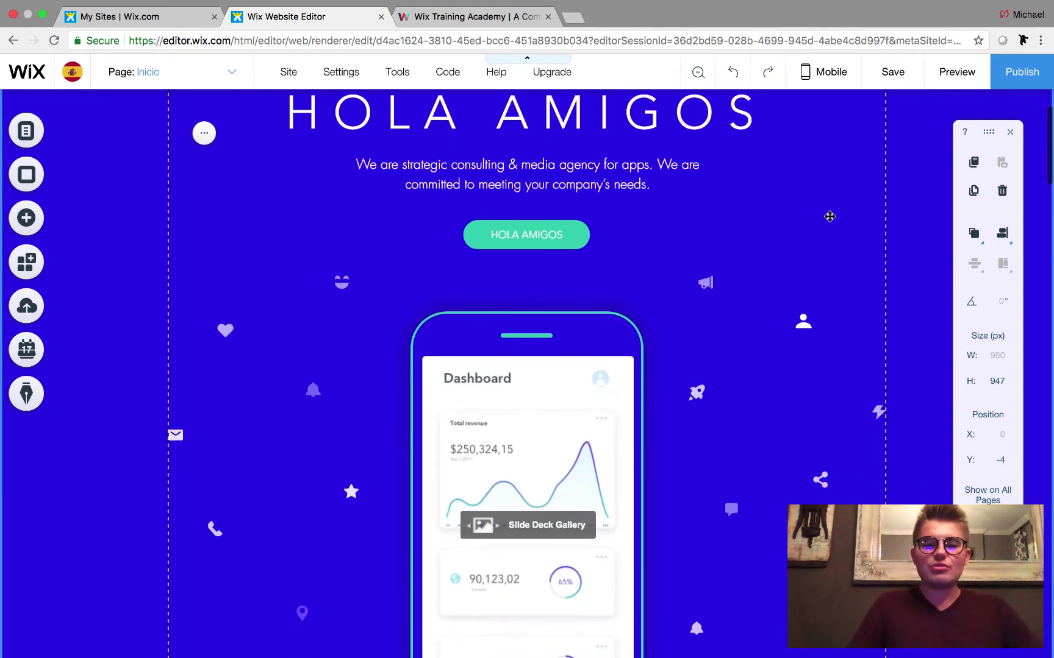
scroll(830, 216, "down", 1)
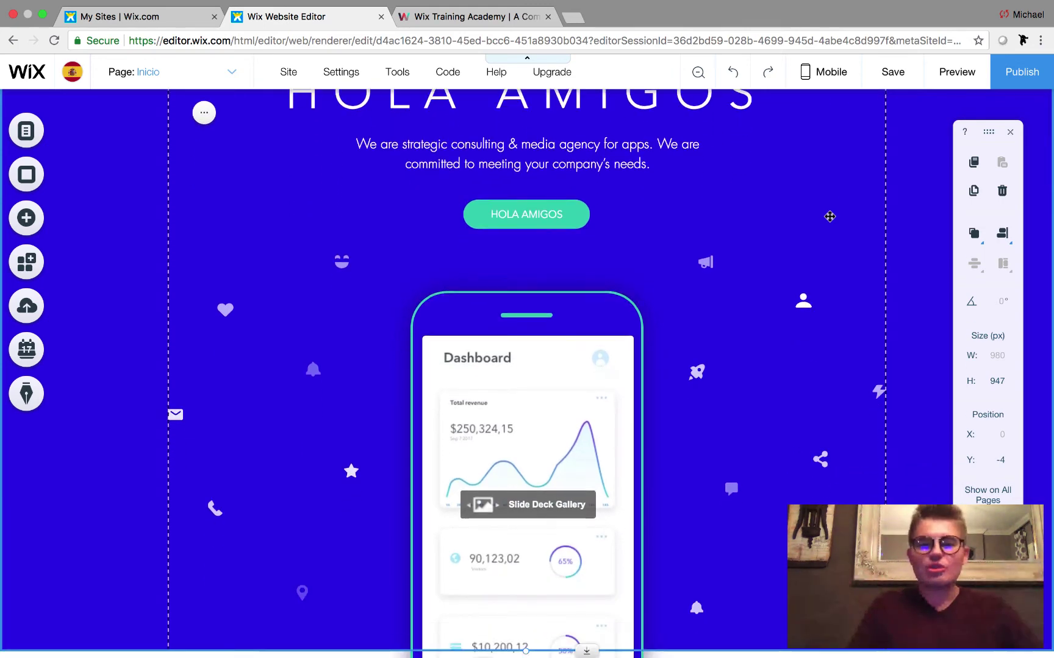
scroll(829, 217, "down", 20)
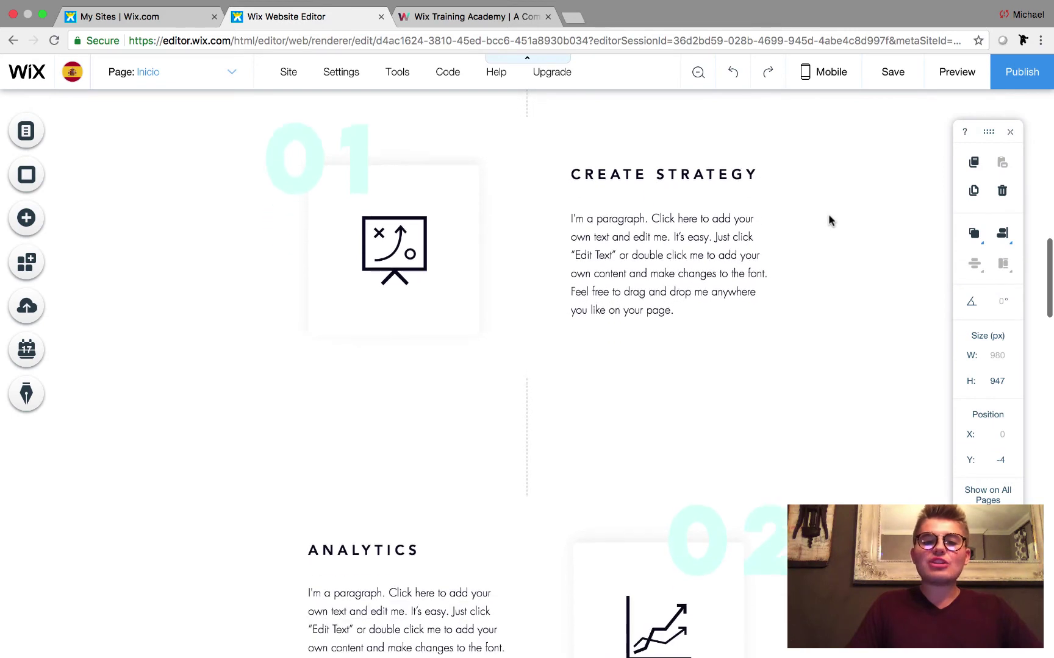
left_click(412, 259)
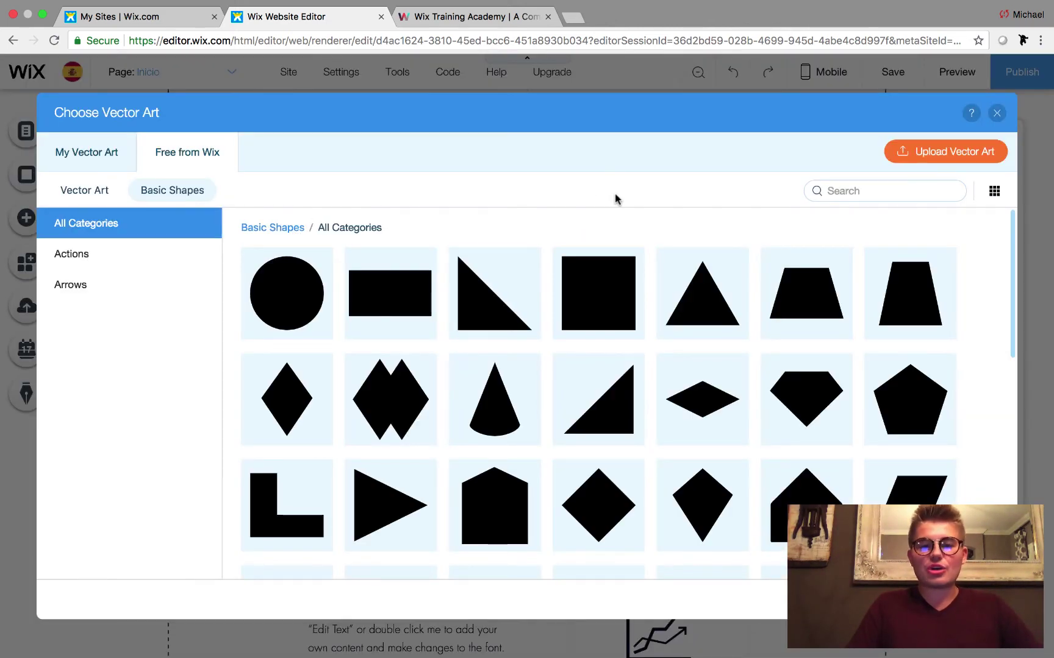
double_click(588, 295)
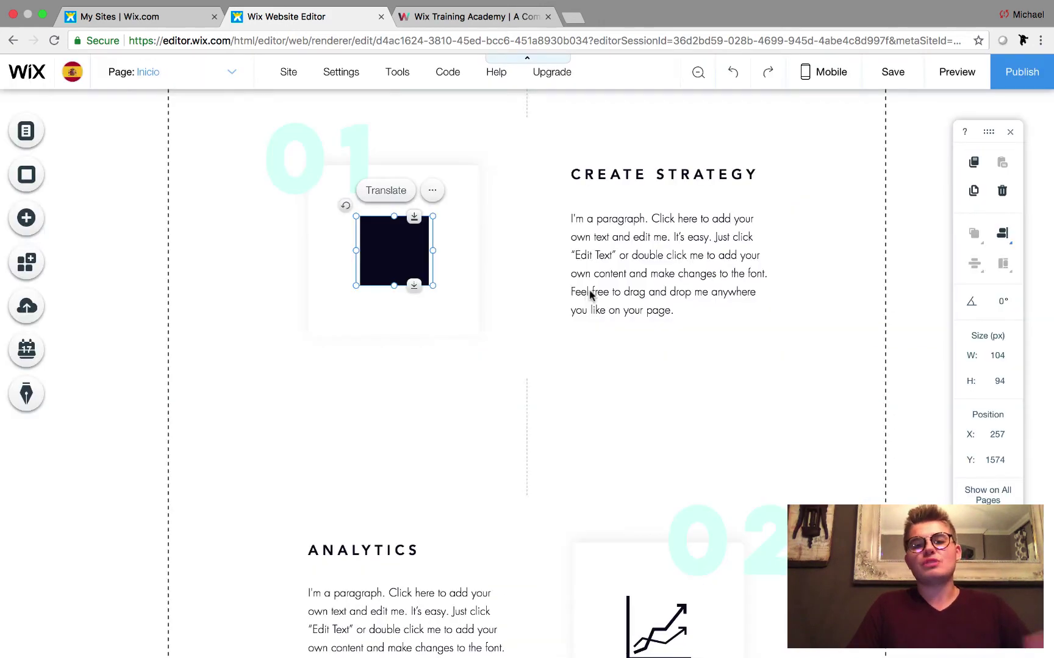
left_click(854, 322)
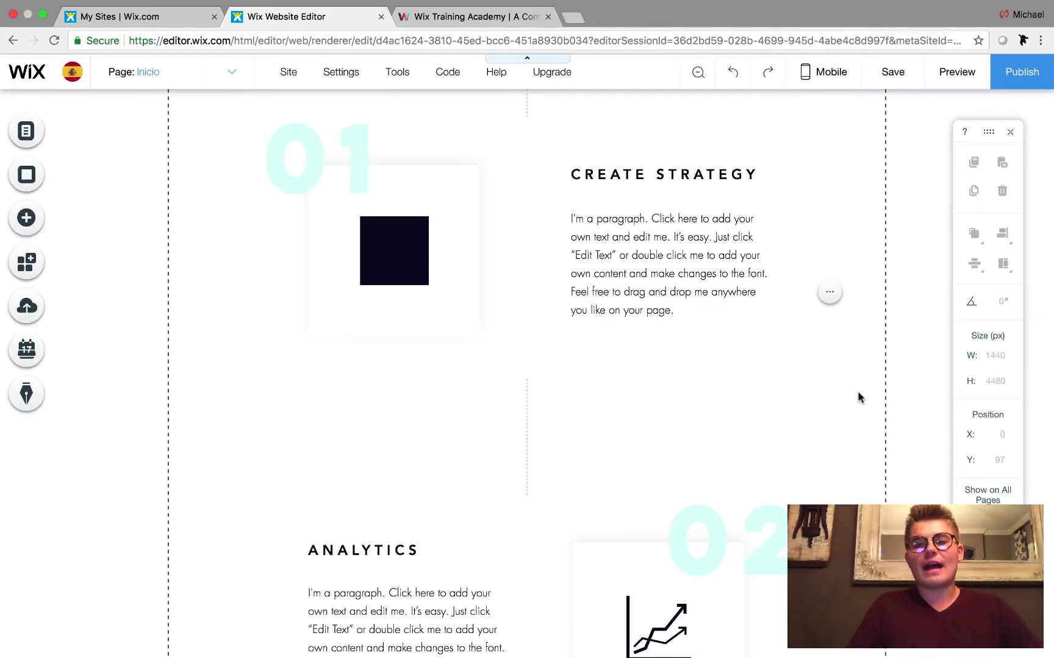
Reposition the SERVICES heading to sit centered under OUR at x 165.
scroll(494, 322, "up", 3)
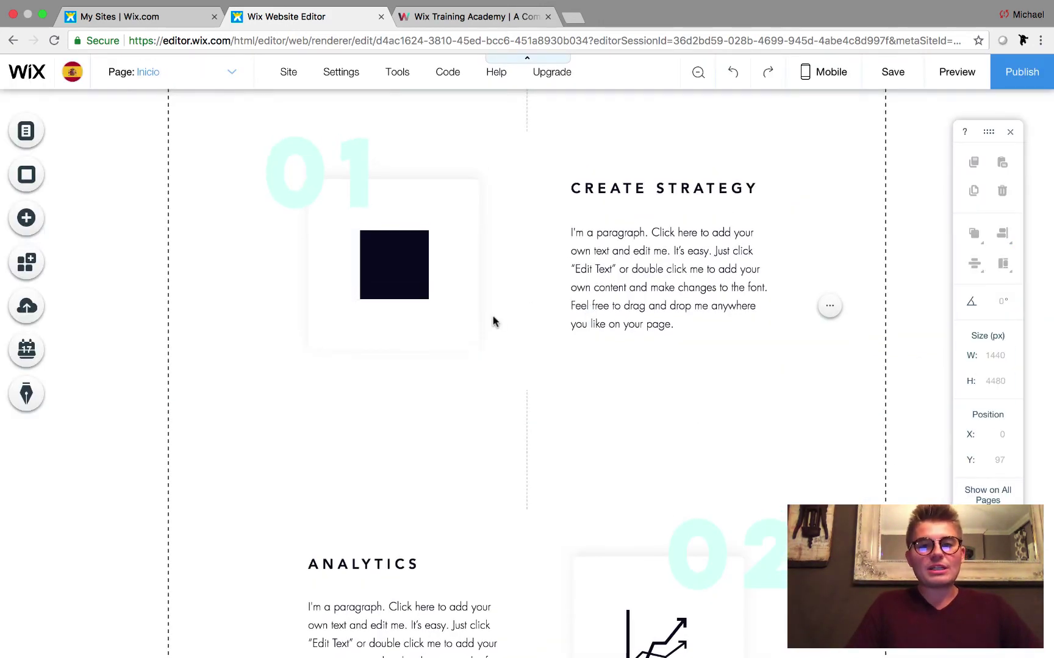
scroll(493, 322, "up", 1)
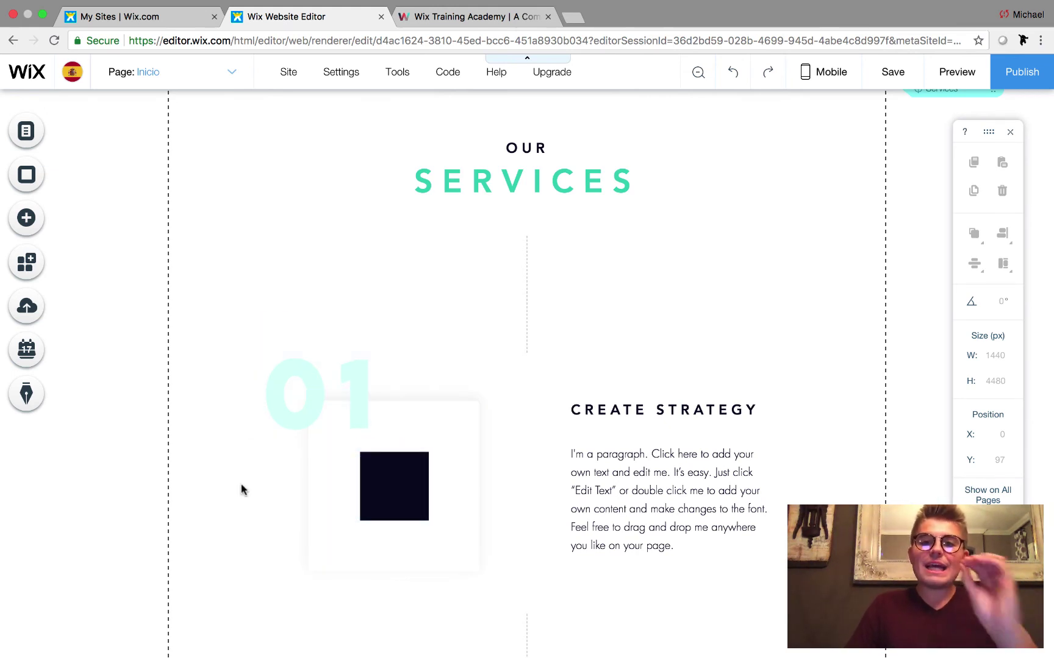
left_click(525, 183)
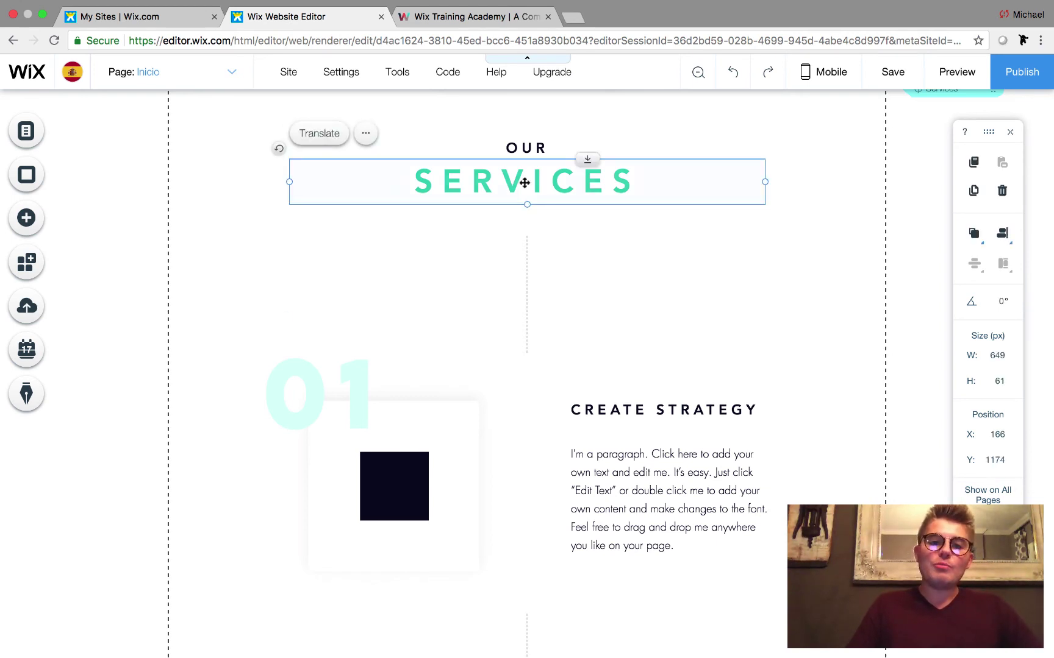
left_click_drag(524, 182, 467, 177)
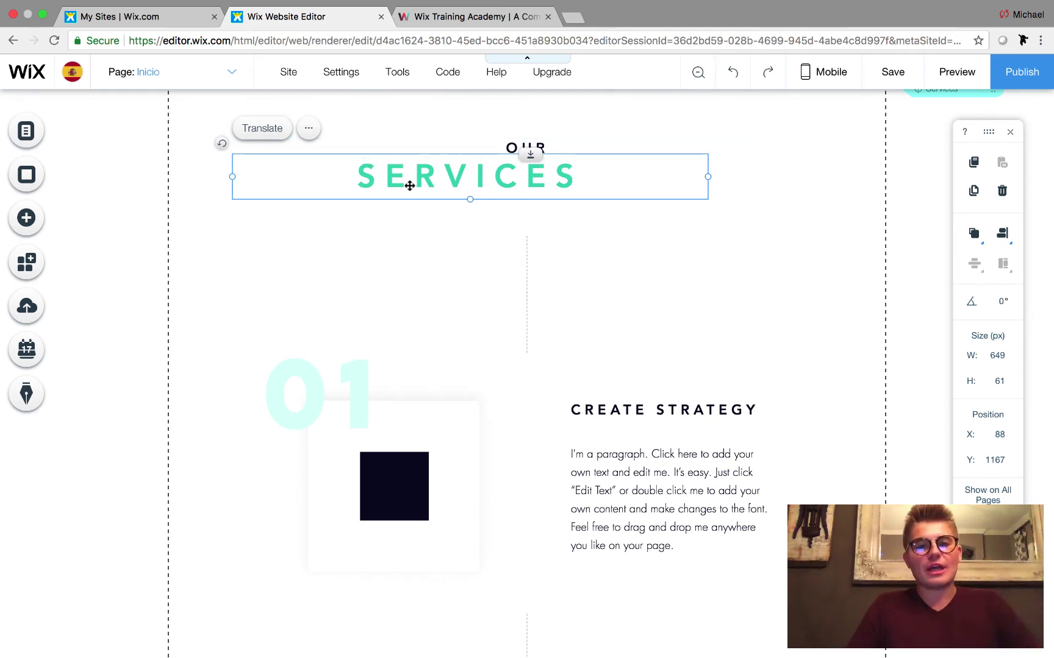
left_click_drag(417, 185, 469, 181)
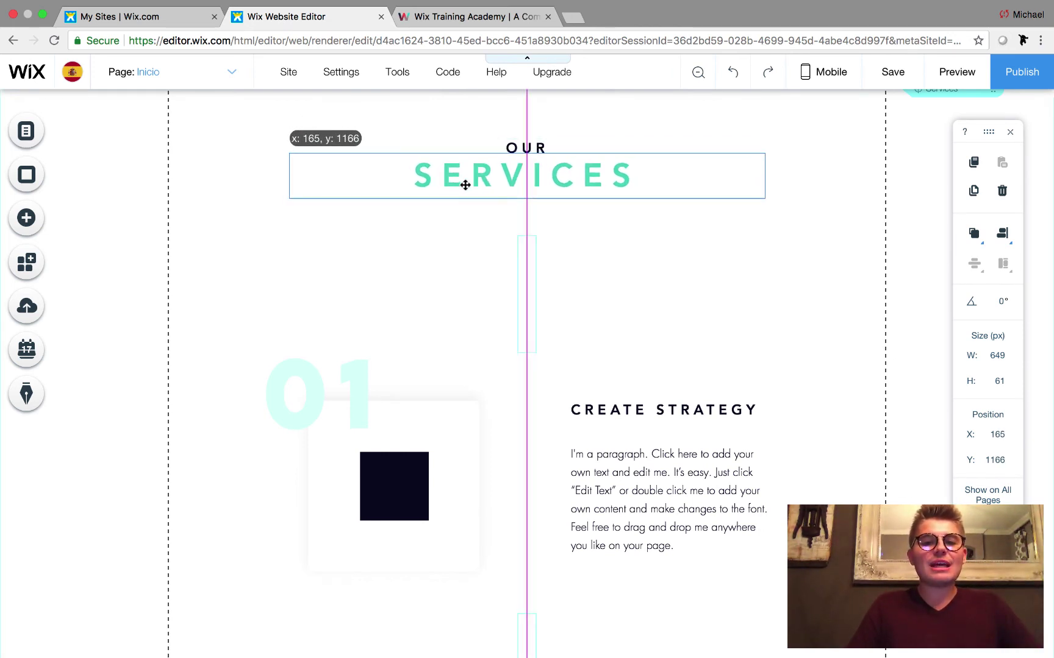
double_click(572, 174)
left_click(697, 238)
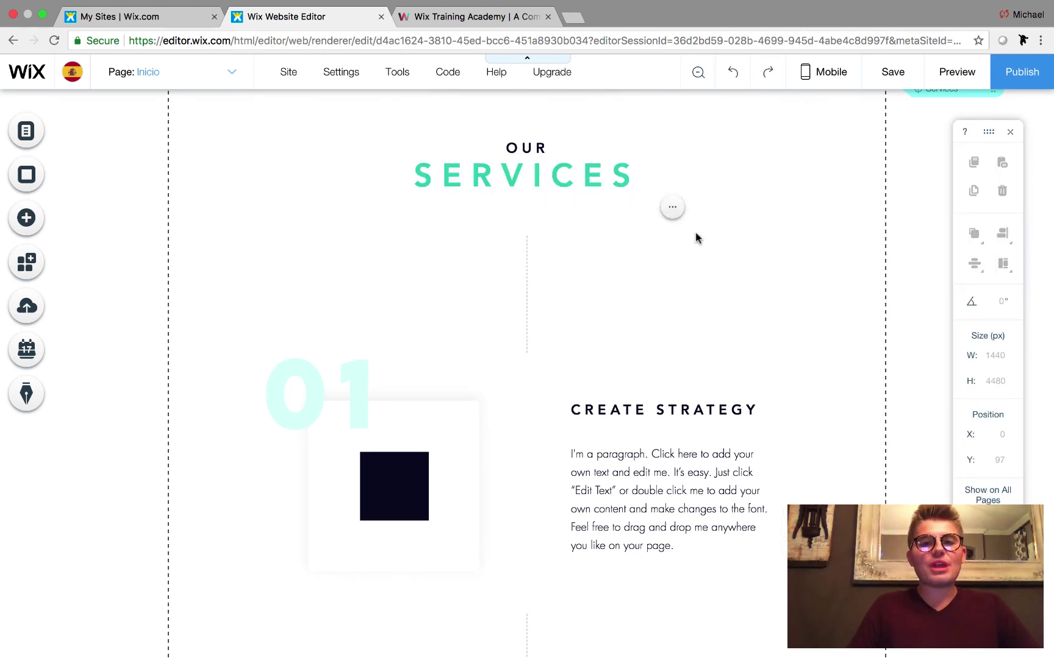
scroll(697, 237, "up", 10)
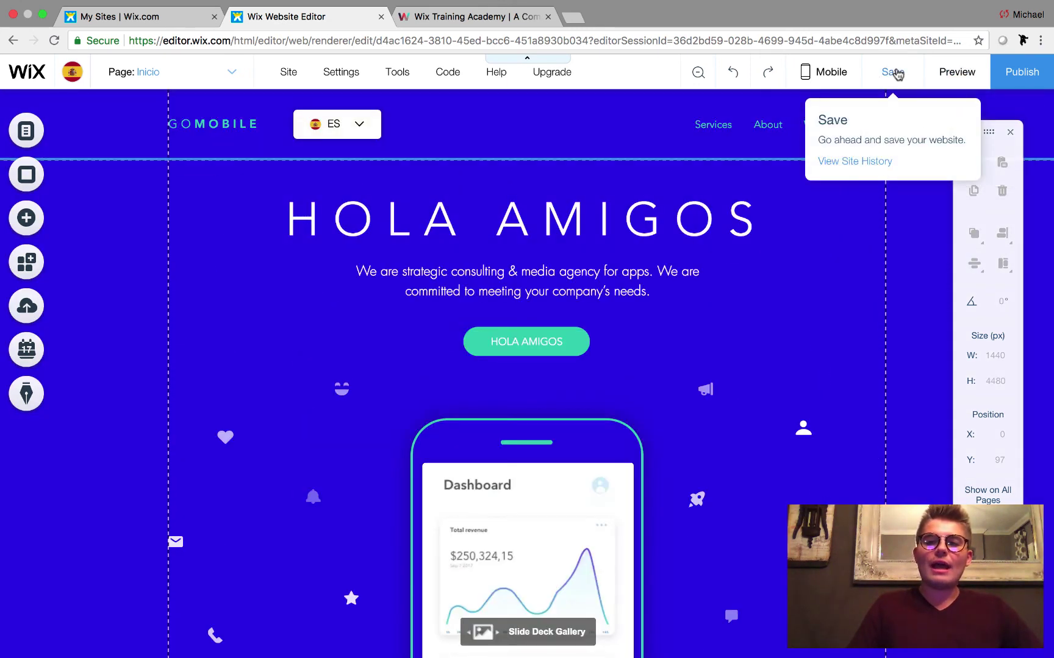
Save the site and scroll through the Spanish Inicio page in Preview.
left_click(902, 74)
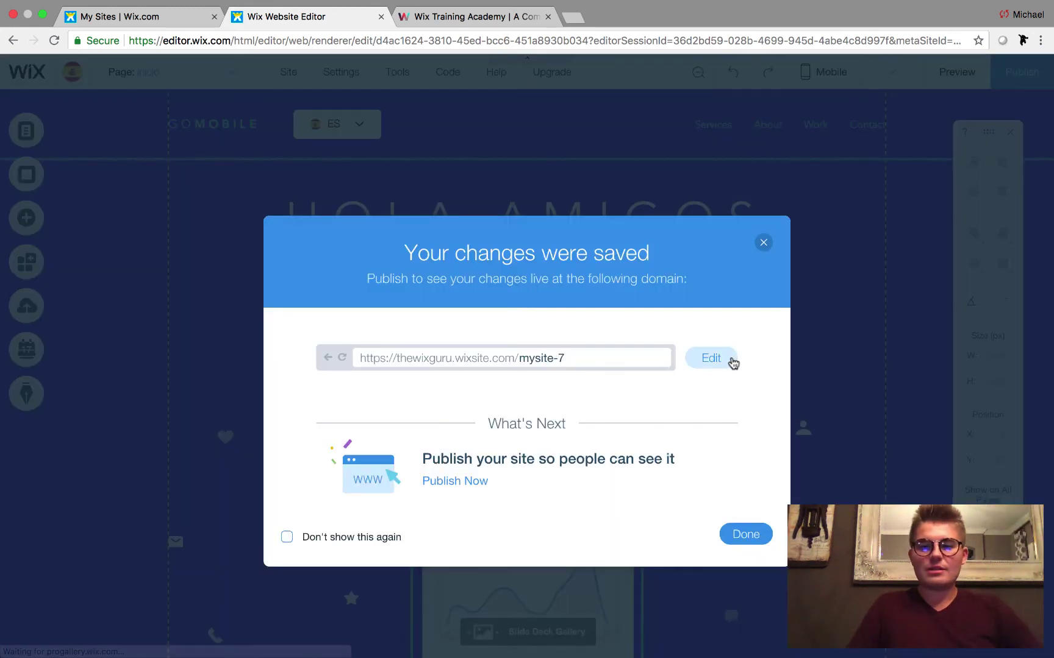
left_click(740, 539)
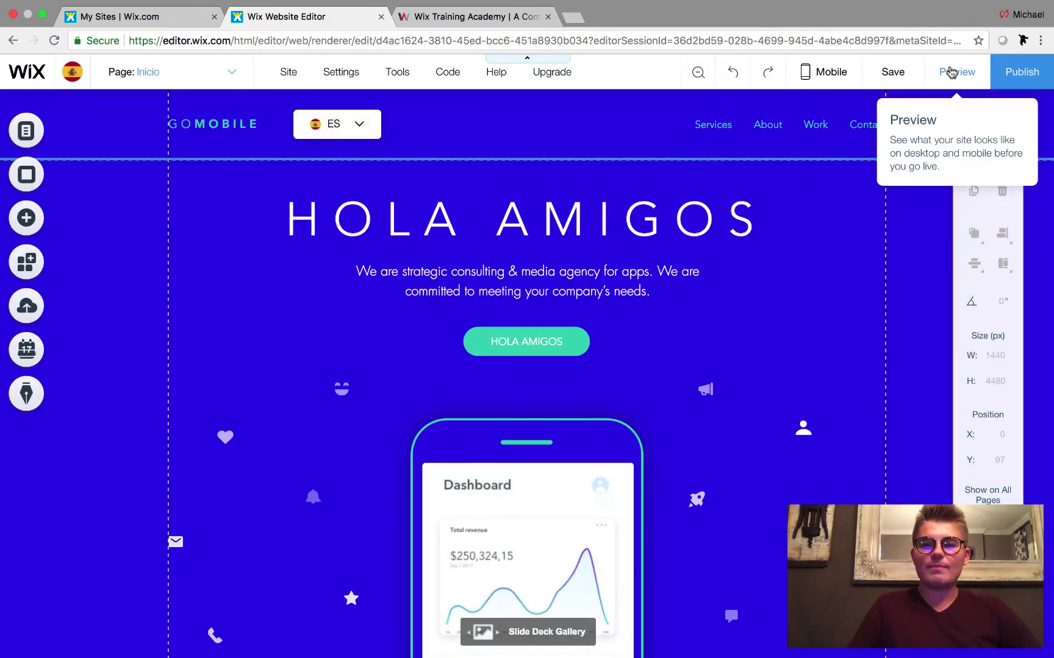
left_click(951, 74)
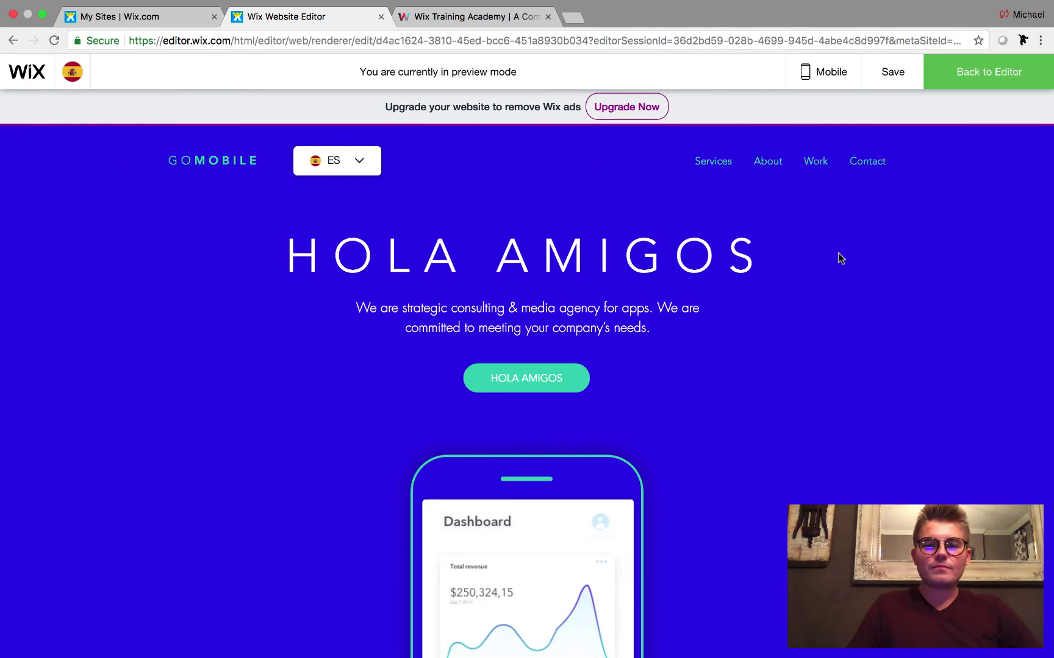
scroll(838, 251, "down", 1)
scroll(838, 250, "up", 1)
scroll(838, 250, "down", 1)
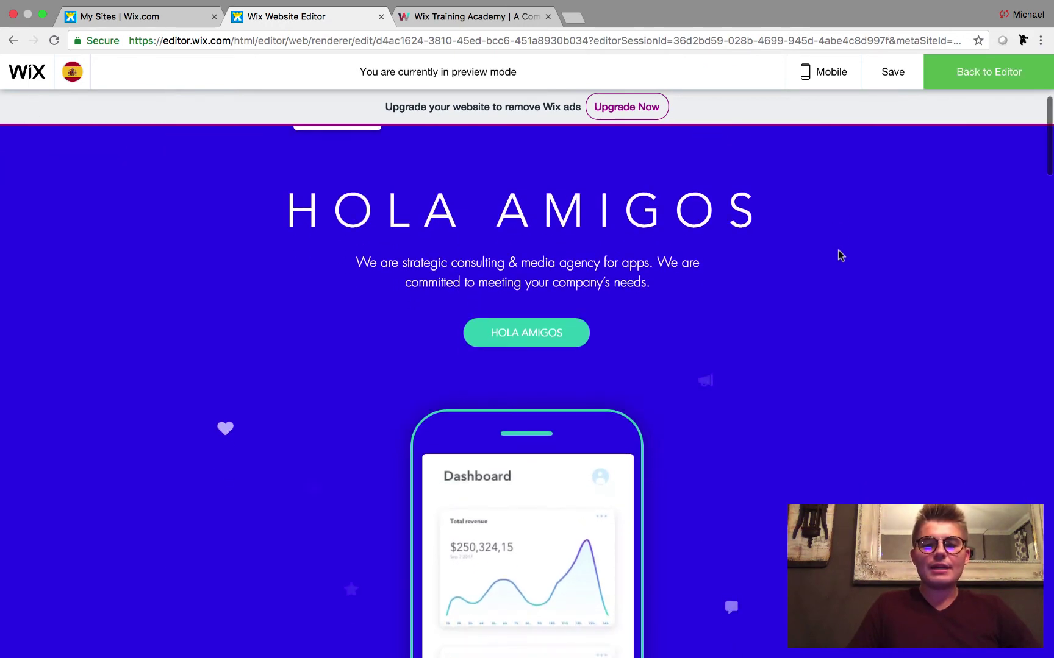
scroll(838, 250, "up", 1)
scroll(838, 250, "down", 6)
scroll(838, 250, "down", 20)
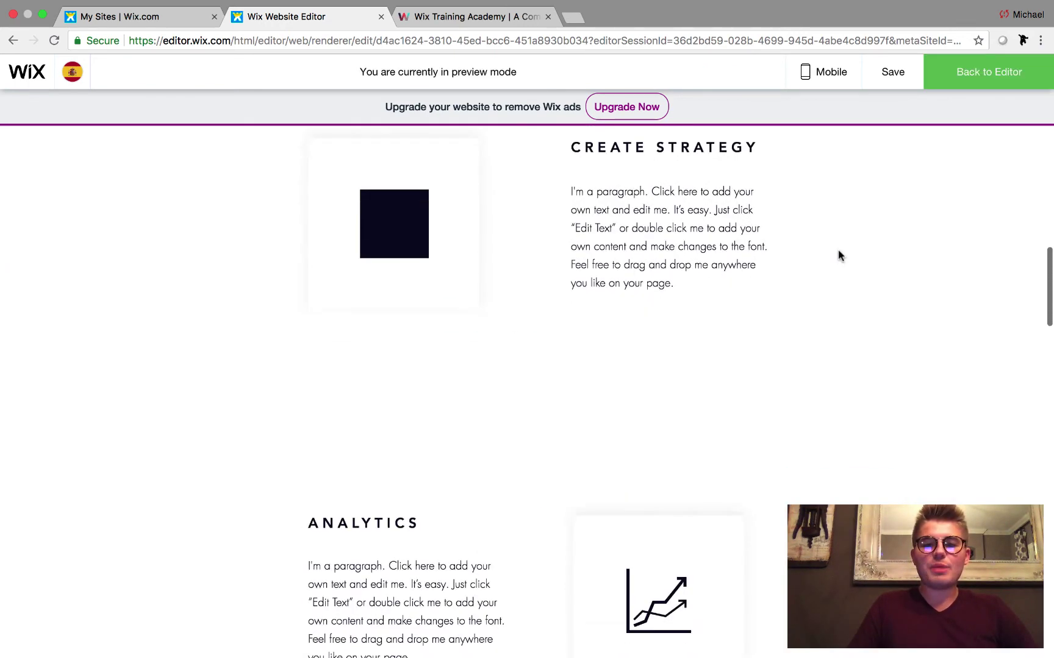
scroll(839, 255, "down", 3)
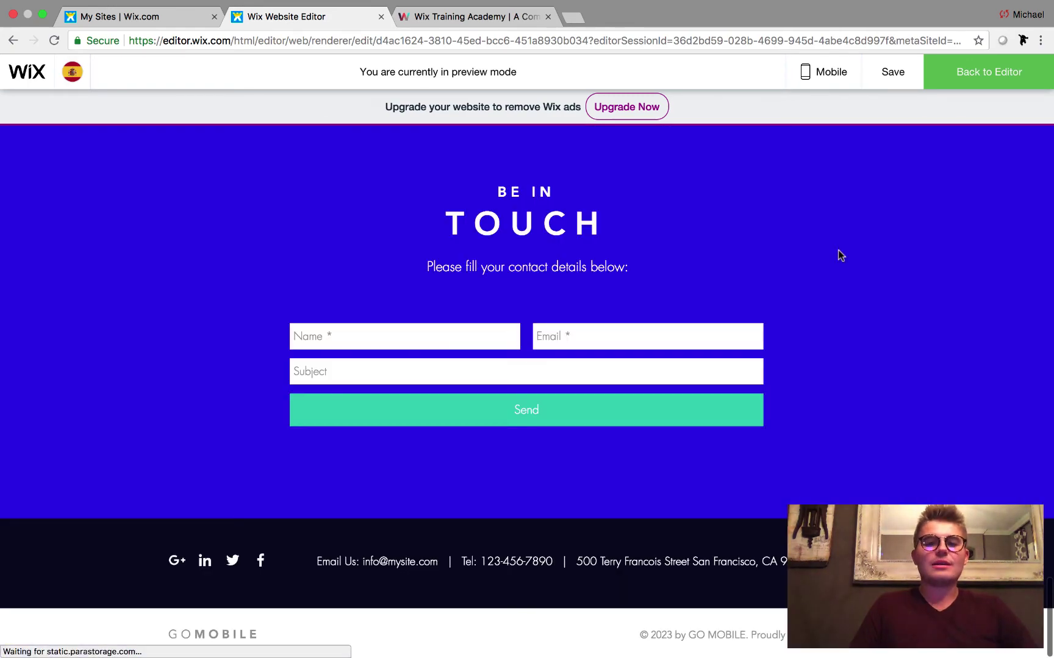
scroll(839, 255, "up", 20)
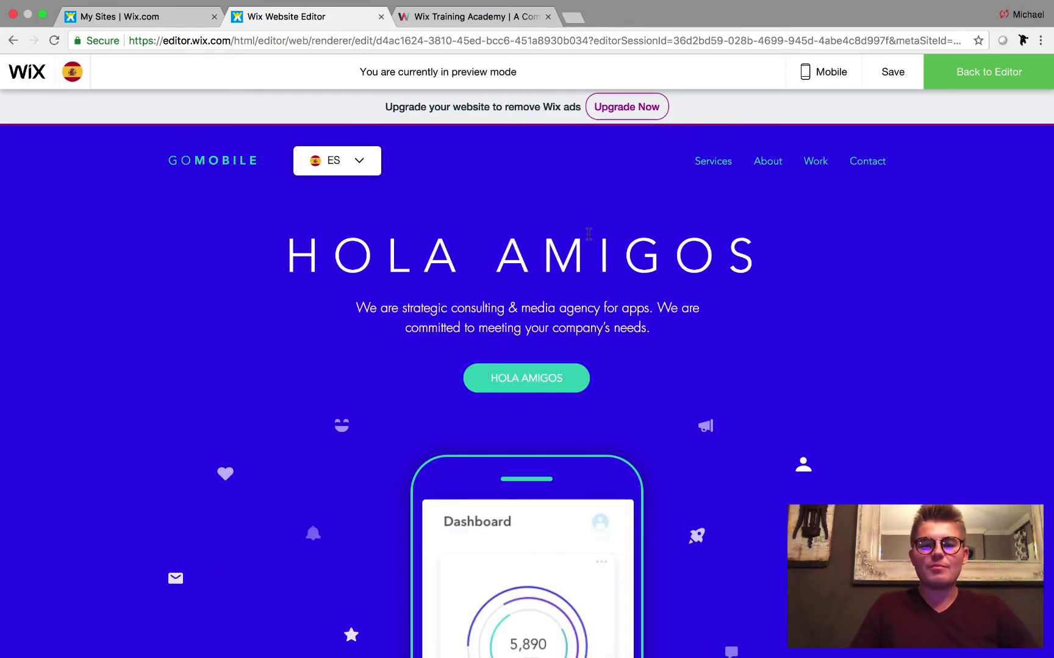
Switch the preview language from ES to EN and review the English GOMOBILE page.
left_click(368, 171)
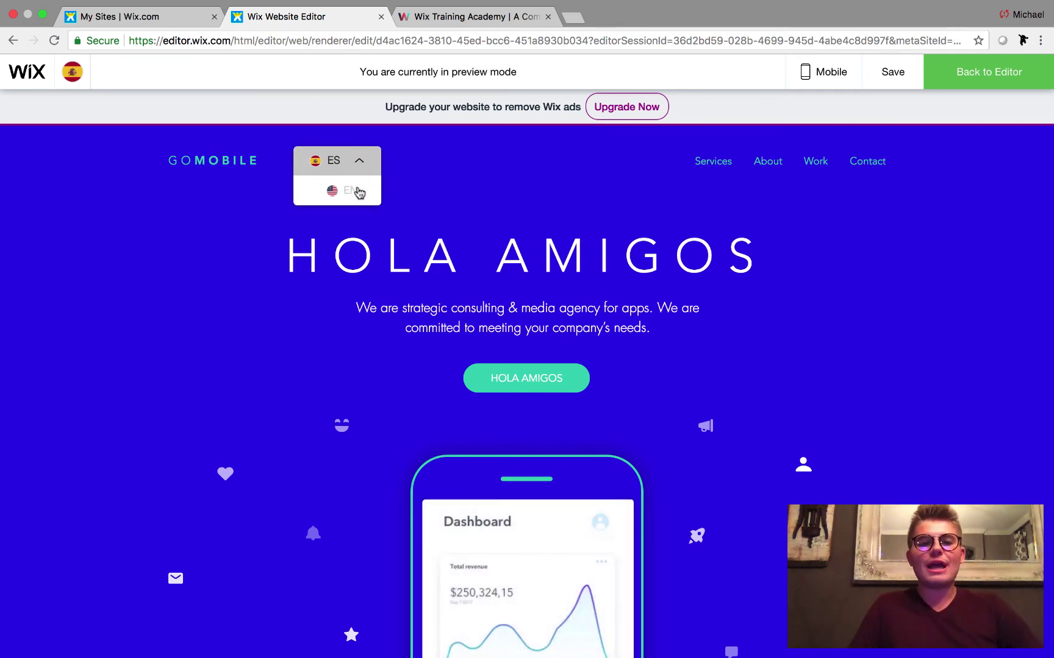
left_click(359, 191)
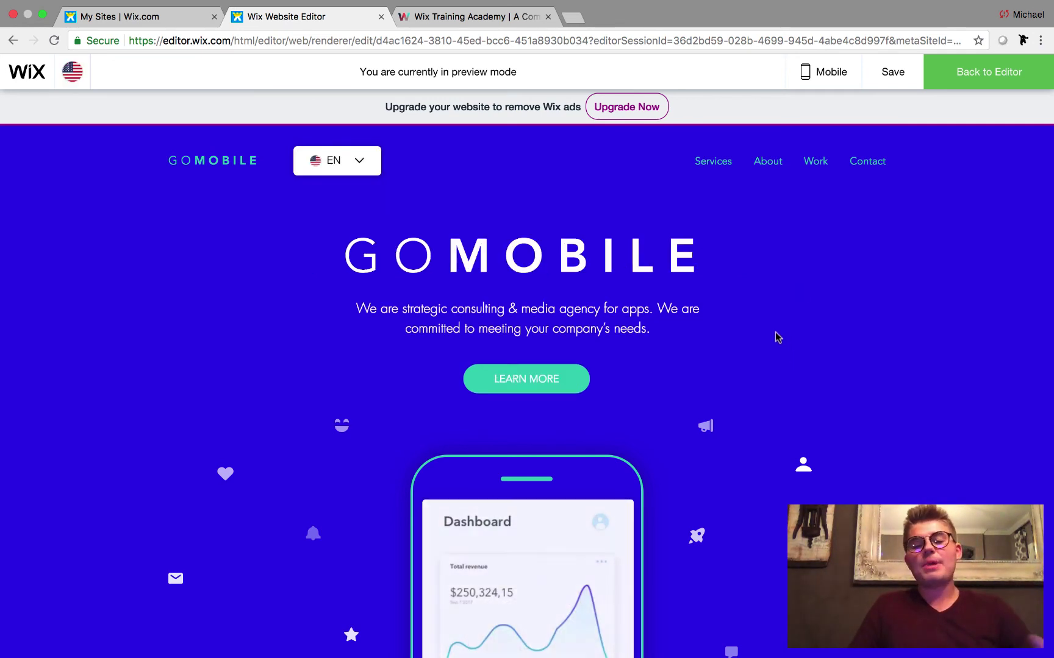
scroll(775, 335, "down", 2)
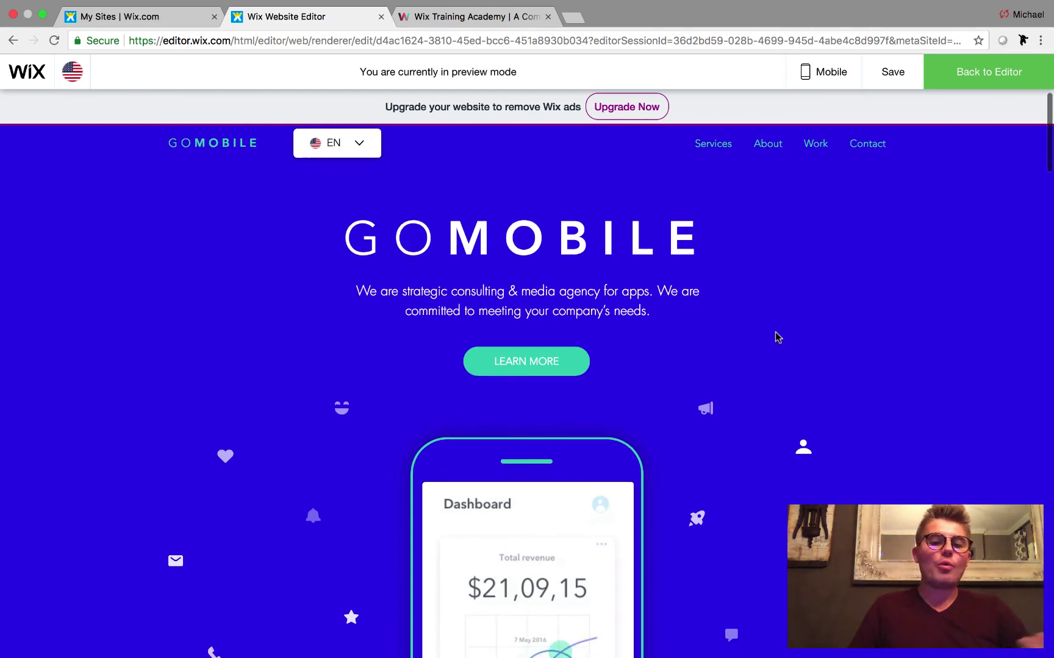
scroll(775, 336, "down", 1)
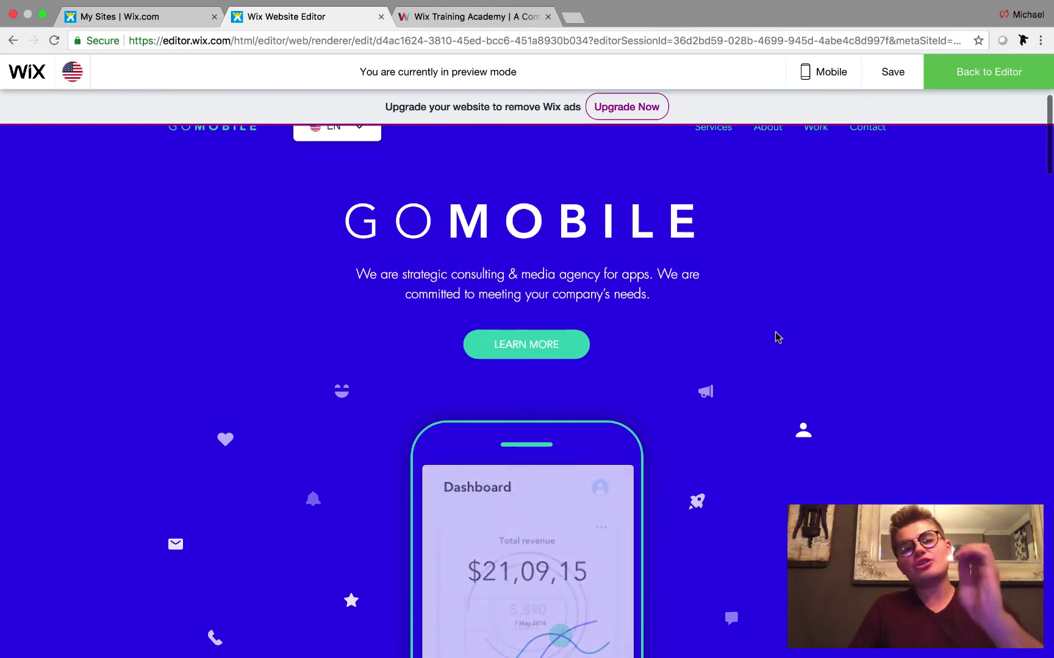
scroll(774, 331, "down", 10)
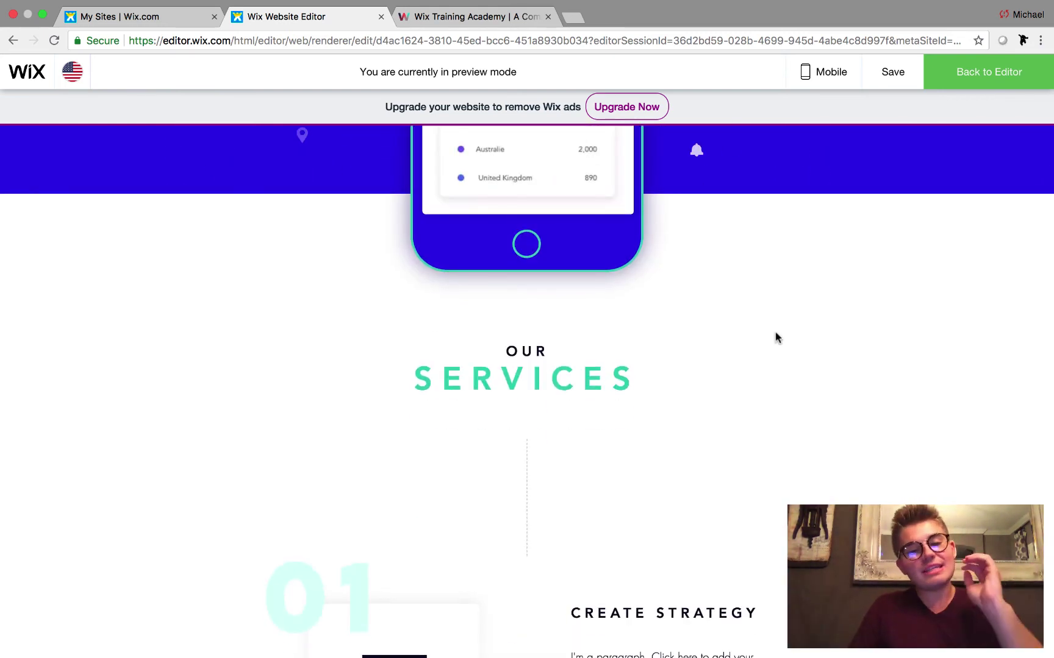
scroll(775, 338, "down", 5)
scroll(775, 337, "down", 2)
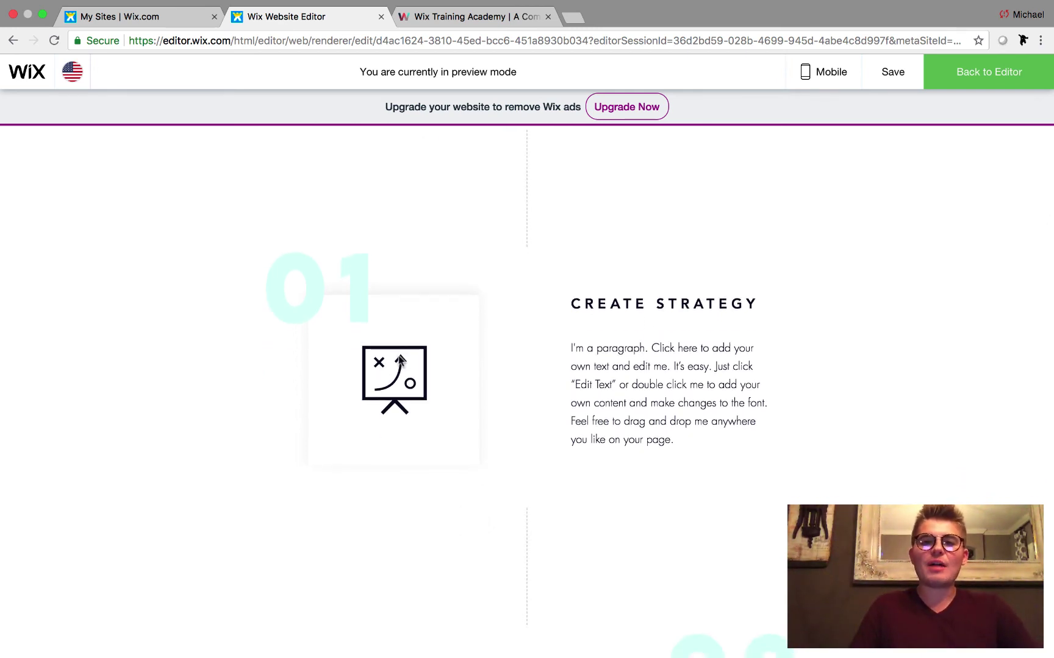
scroll(399, 361, "up", 15)
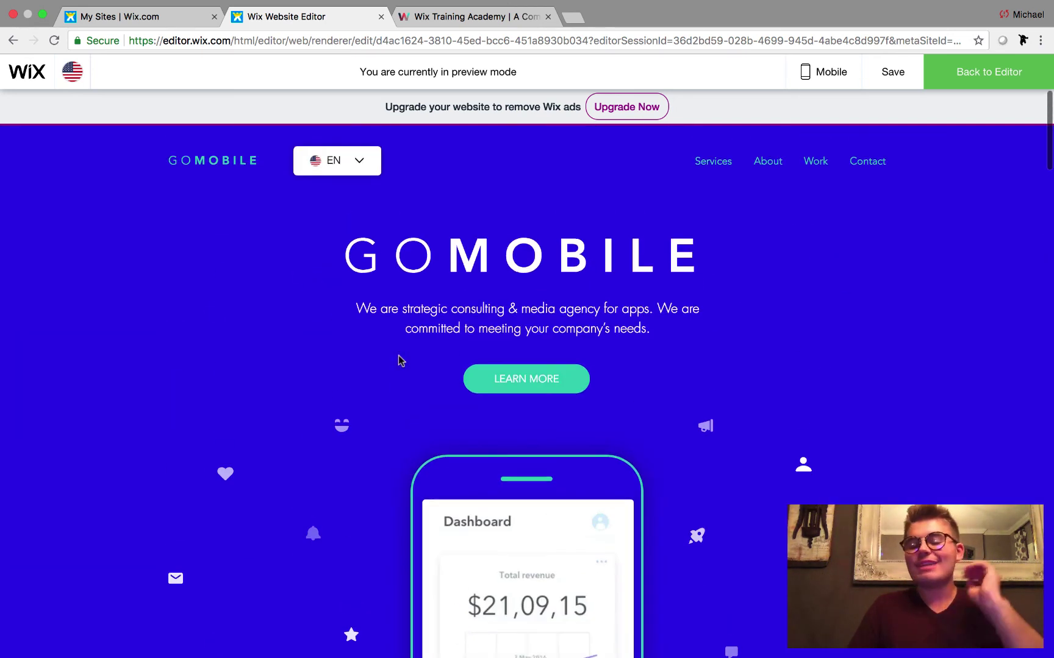